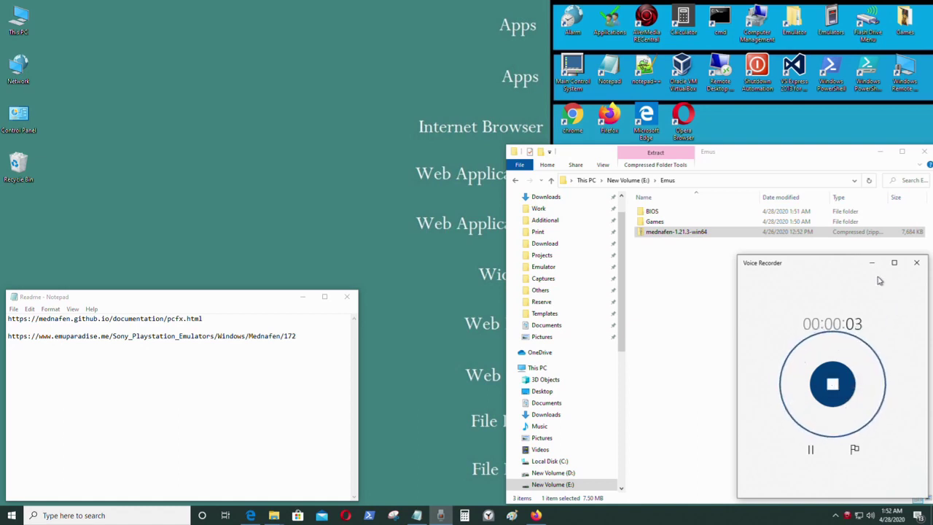
Step: Look through the BIOS folder, the Games folder and the mednafen zip in E:\Emus
{"action": "left_click_drag", "start_coordinate": [836, 264], "coordinate": [851, 472]}
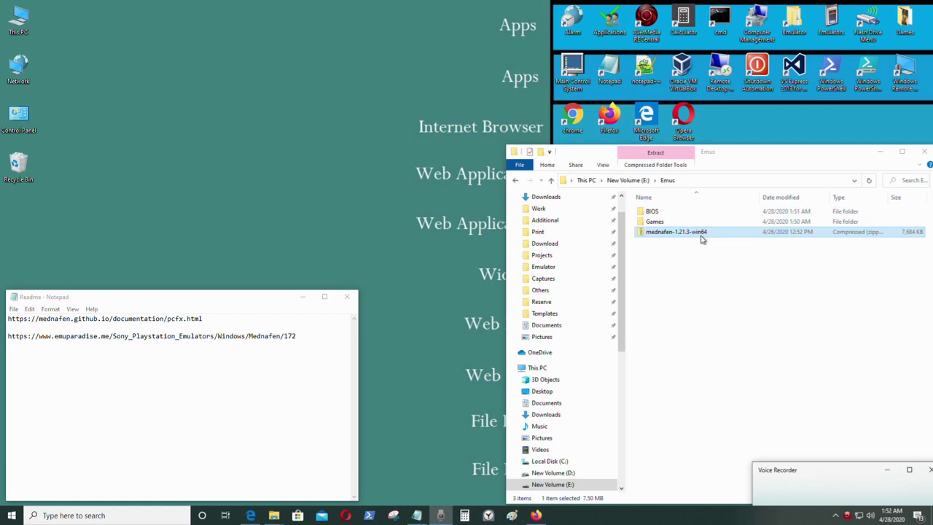
{"action": "double_click", "coordinate": [669, 213]}
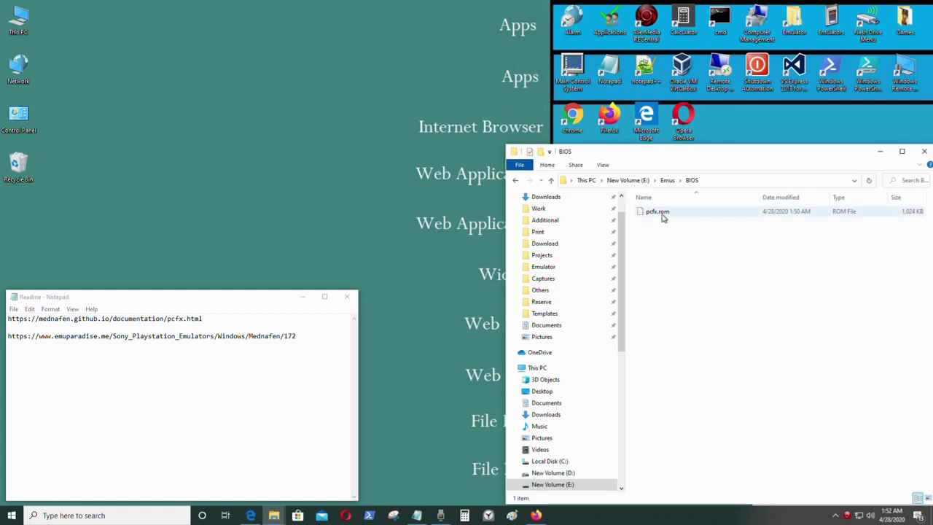
{"action": "left_click", "coordinate": [661, 214]}
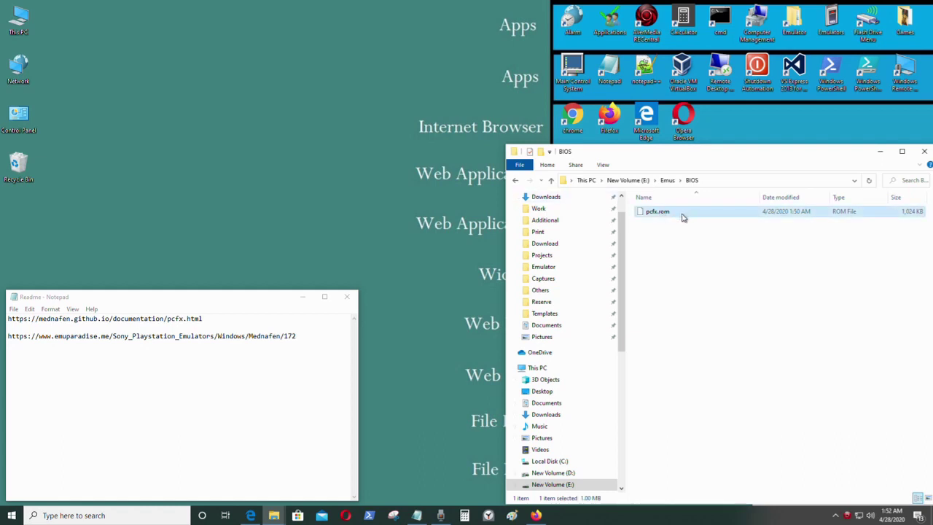
{"action": "left_click", "coordinate": [515, 180]}
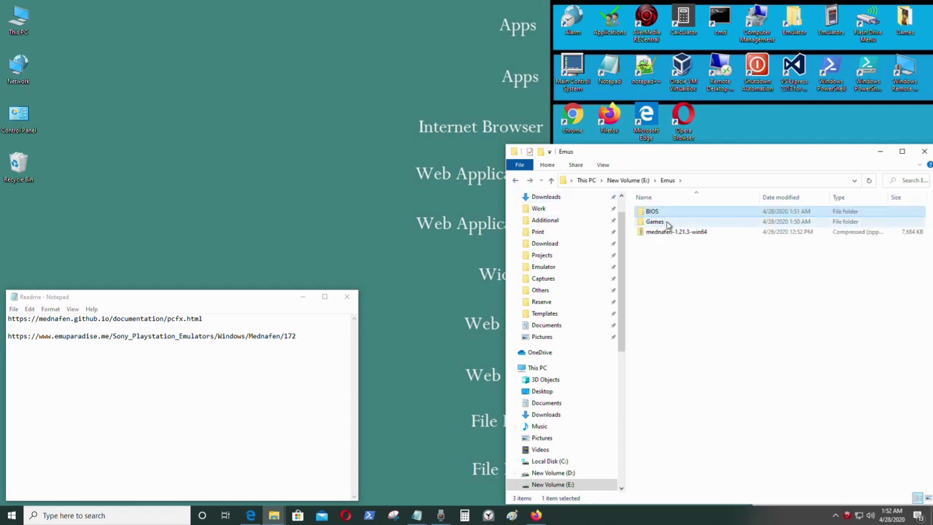
{"action": "double_click", "coordinate": [666, 222]}
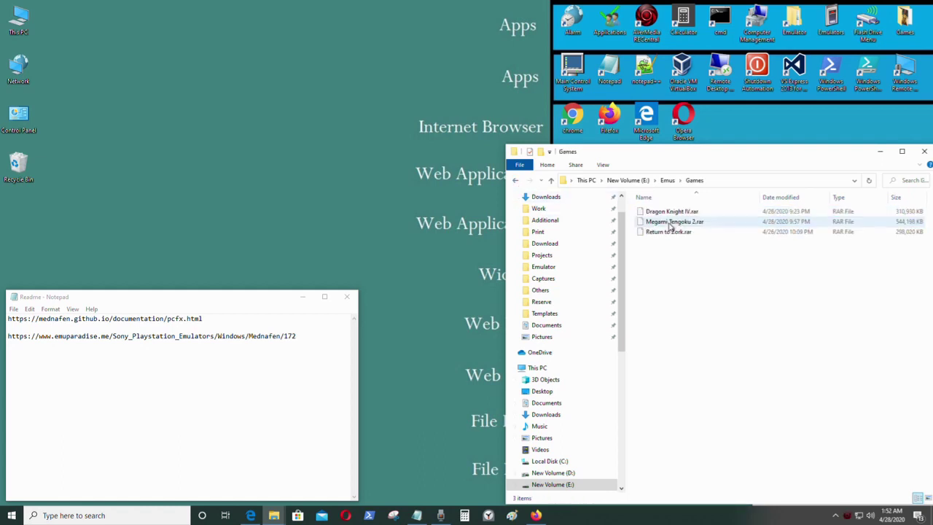
{"action": "left_click", "coordinate": [516, 182]}
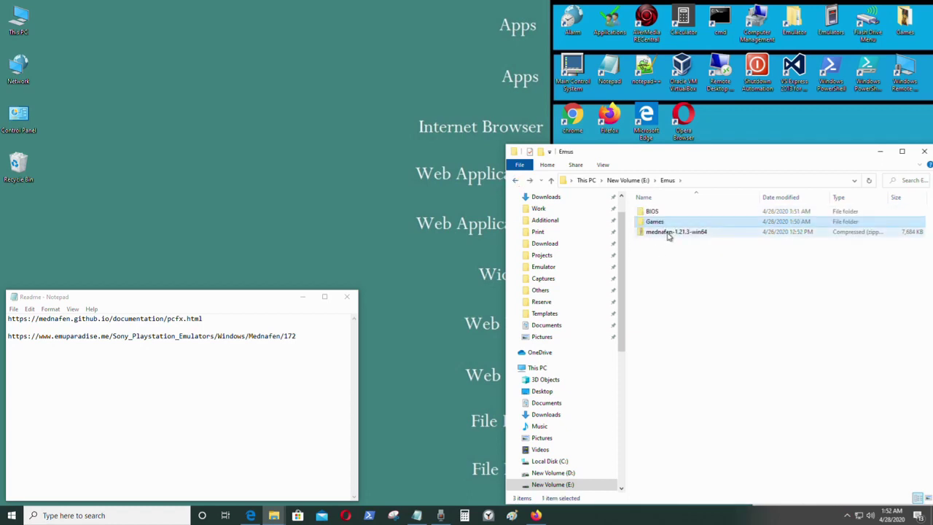
{"action": "double_click", "coordinate": [668, 232]}
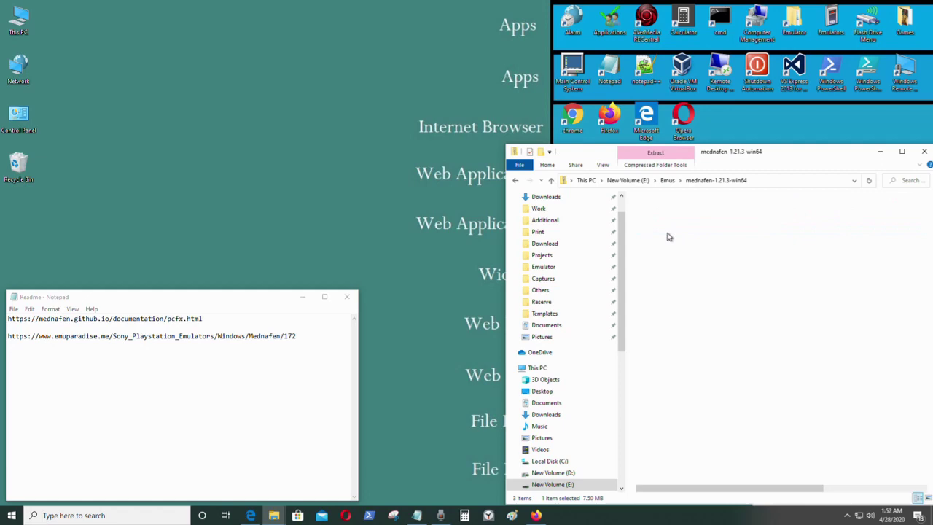
{"action": "left_click", "coordinate": [516, 182]}
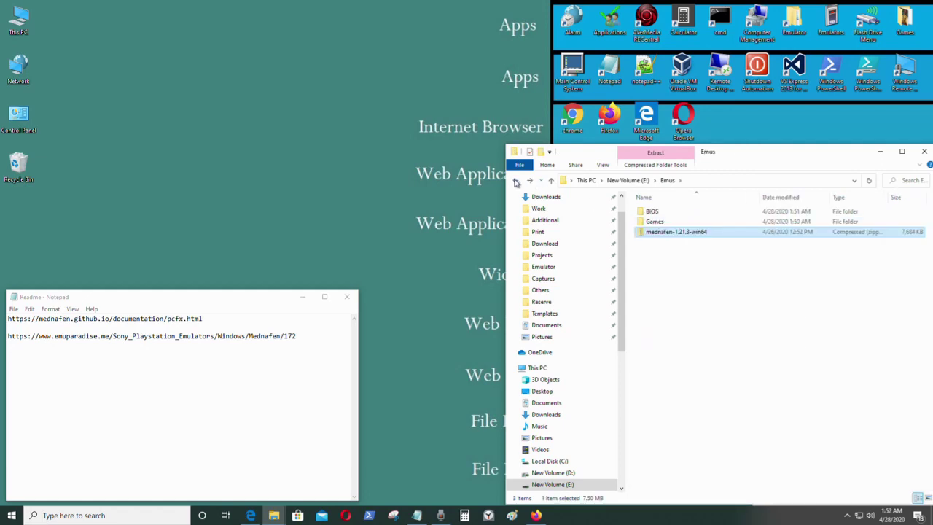
Step: Copy the Emuparadise Mednafen page address from Firefox
{"action": "left_click", "coordinate": [538, 515]}
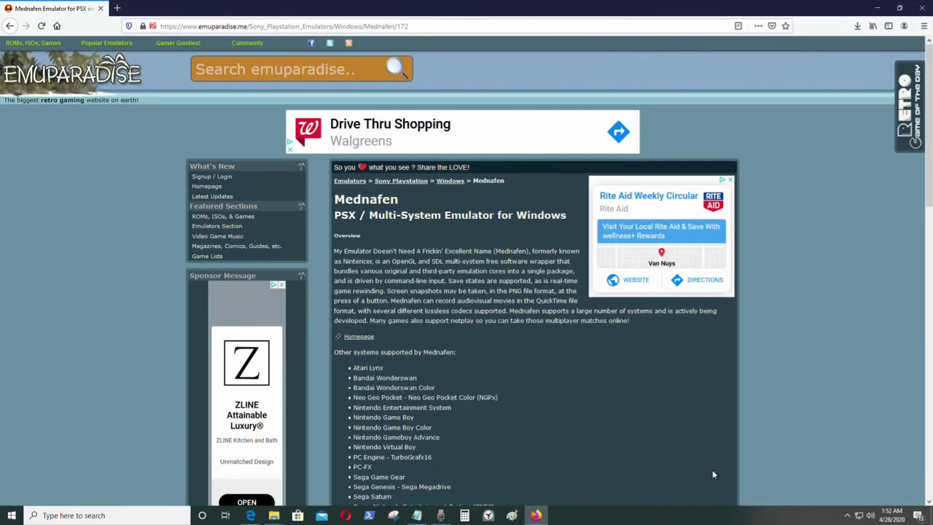
{"action": "left_click", "coordinate": [347, 26]}
{"action": "right_click", "coordinate": [347, 27]}
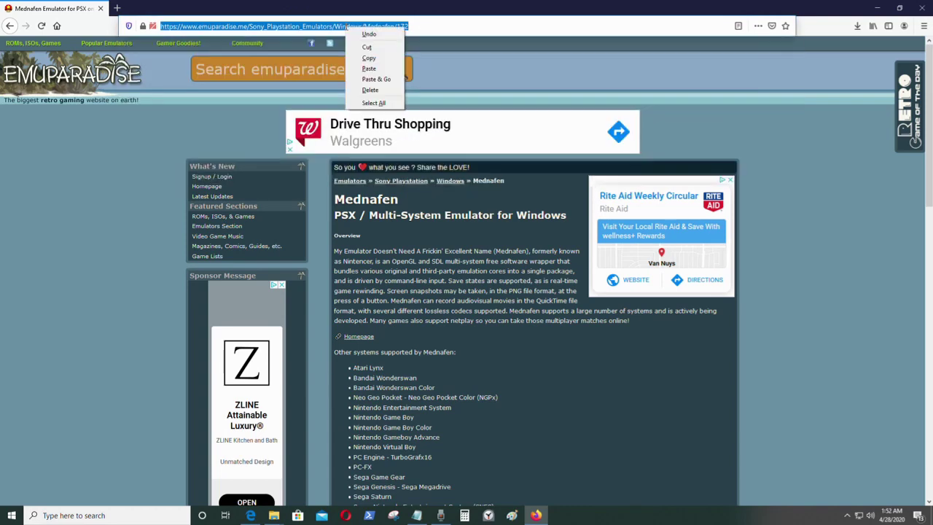
{"action": "left_click", "coordinate": [370, 57]}
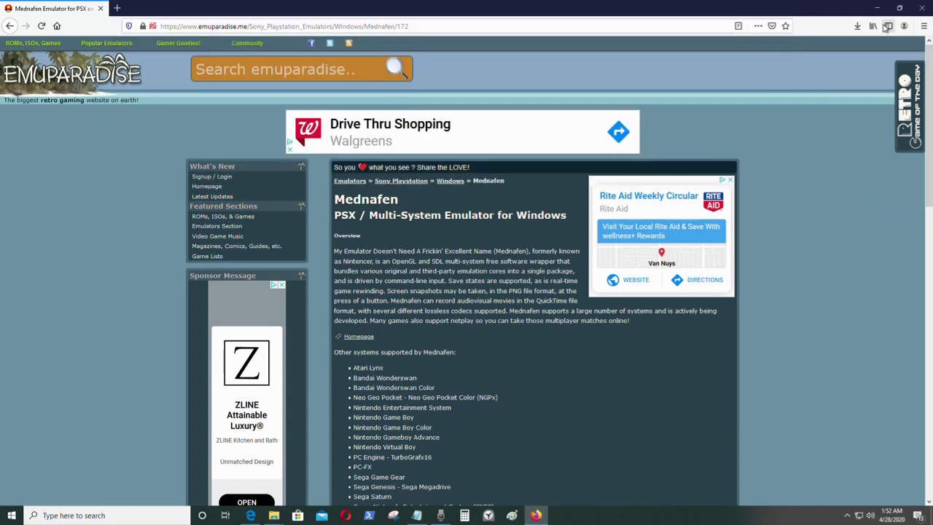
{"action": "left_click", "coordinate": [878, 8]}
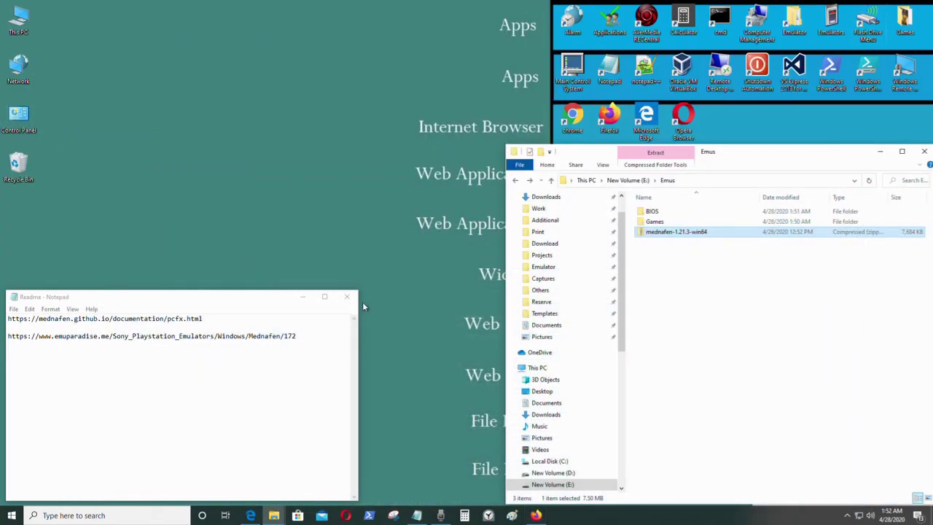
{"action": "mouse_move", "coordinate": [536, 515]}
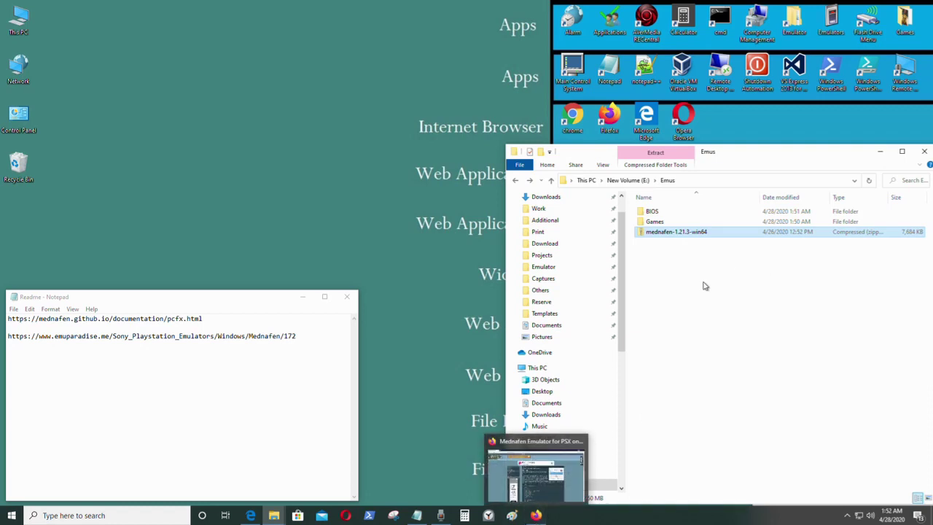
{"action": "mouse_move", "coordinate": [712, 158]}
{"action": "left_mouse_down"}
{"action": "mouse_move", "coordinate": [214, 160]}
{"action": "mouse_move", "coordinate": [670, 134]}
{"action": "mouse_move", "coordinate": [704, 153]}
{"action": "left_mouse_up"}
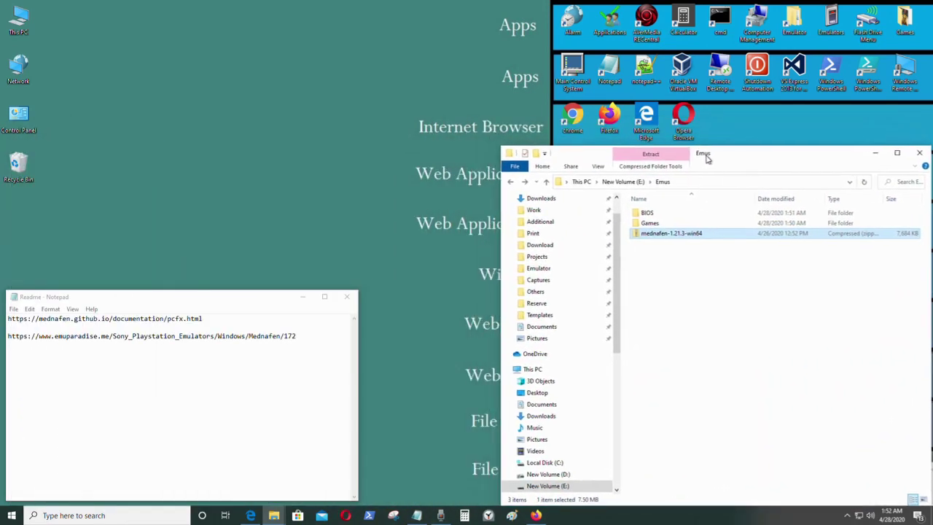
{"action": "left_click", "coordinate": [536, 515]}
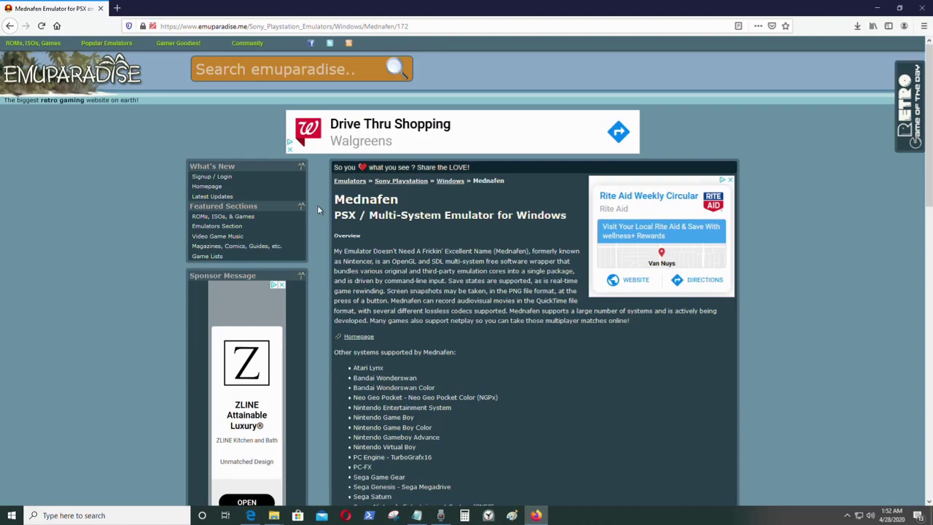
Step: Search Google for 7-zip and open the official 7-Zip website
{"action": "left_click", "coordinate": [119, 8]}
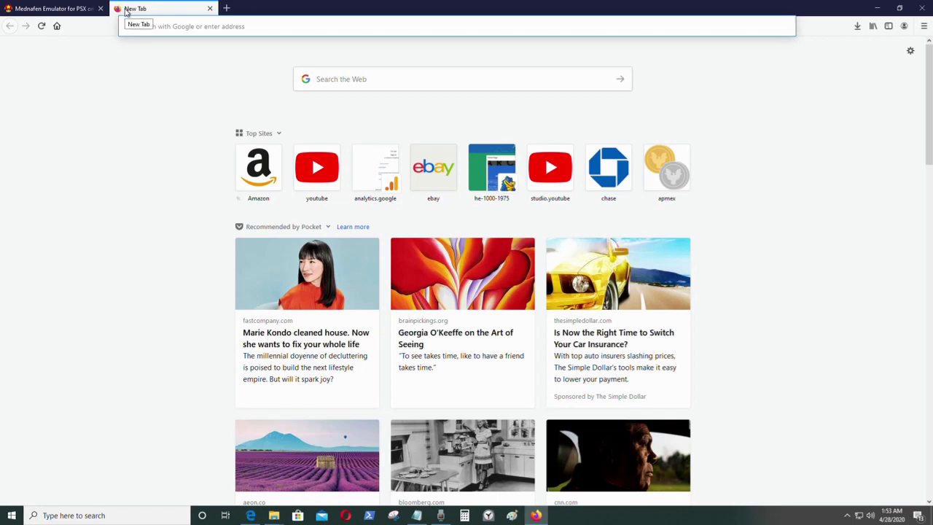
{"action": "type", "text": "www."}
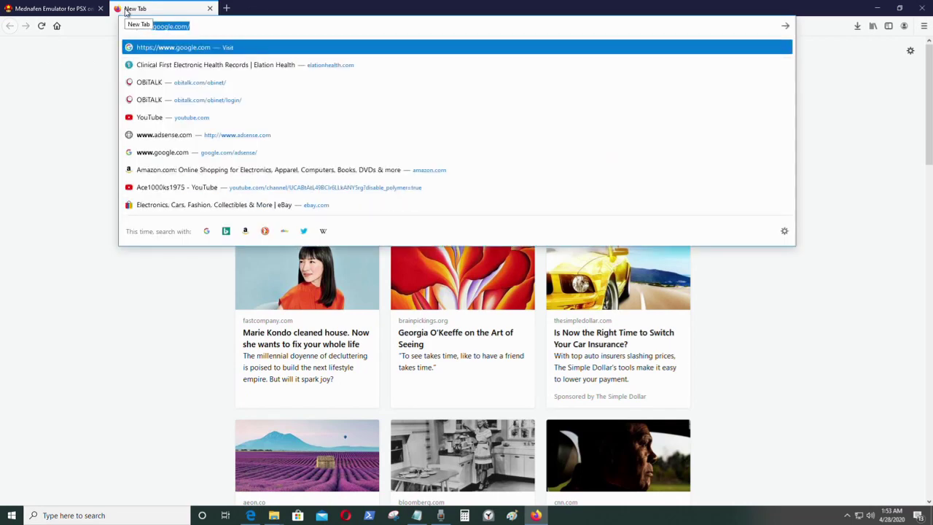
{"action": "type", "text": "goog"}
{"action": "key", "text": "Return"}
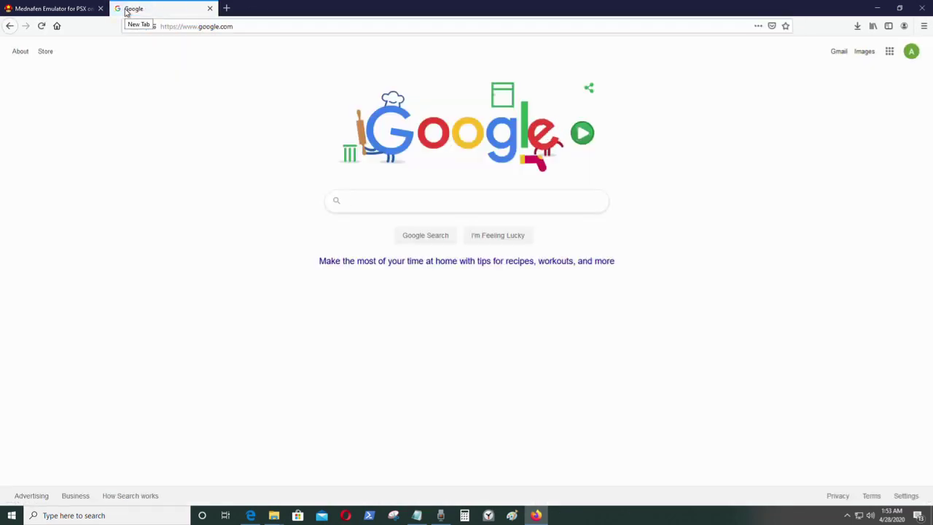
{"action": "type", "text": "7"}
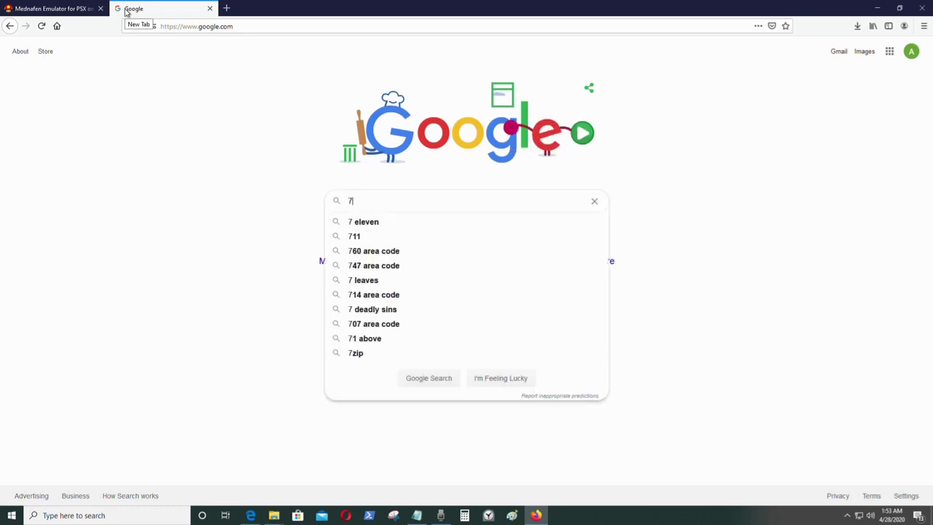
{"action": "type", "text": "-"}
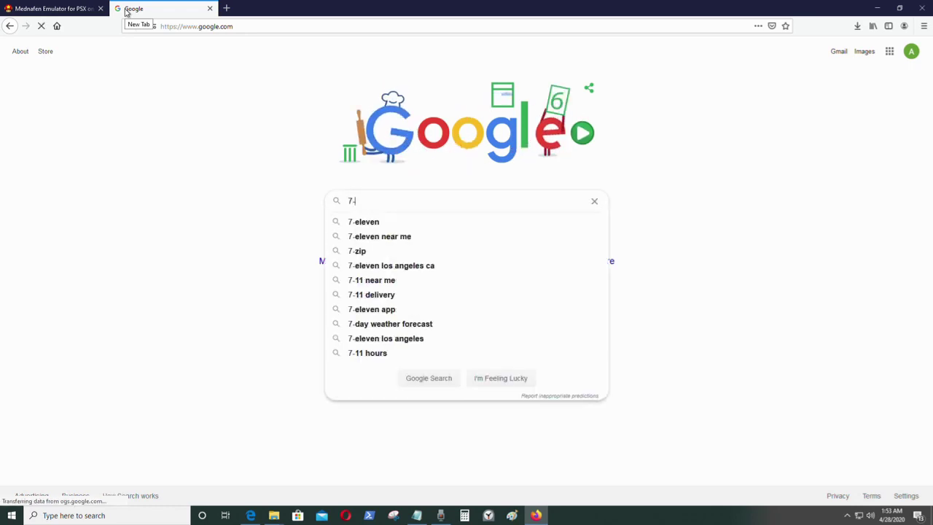
{"action": "type", "text": "zip"}
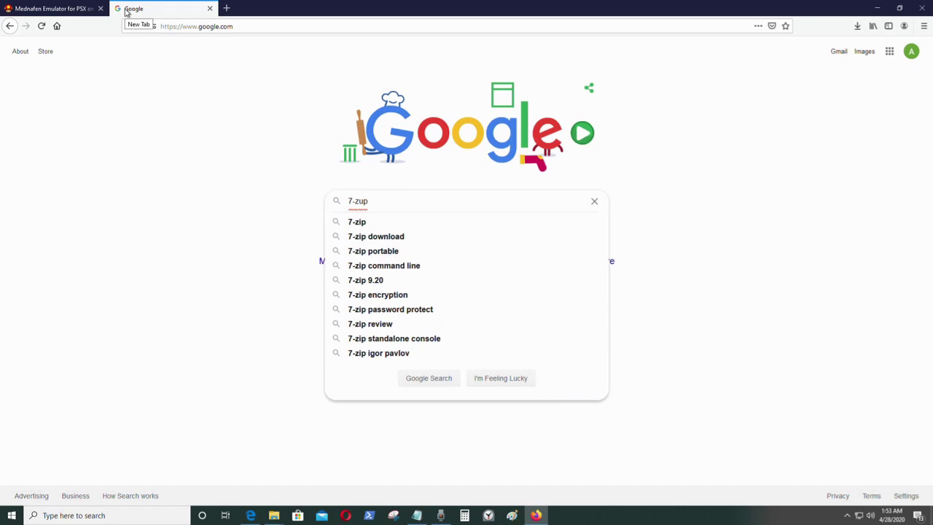
{"action": "key", "text": "Return"}
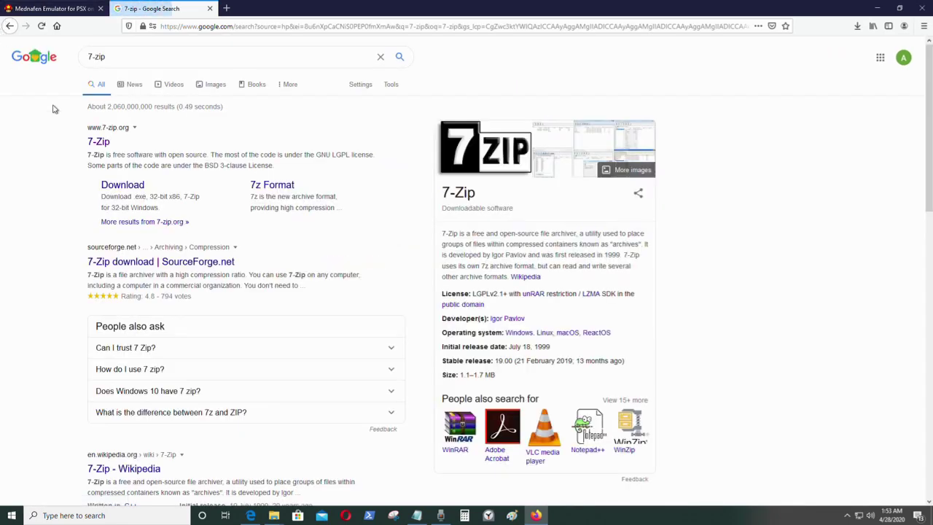
{"action": "left_click", "coordinate": [95, 143]}
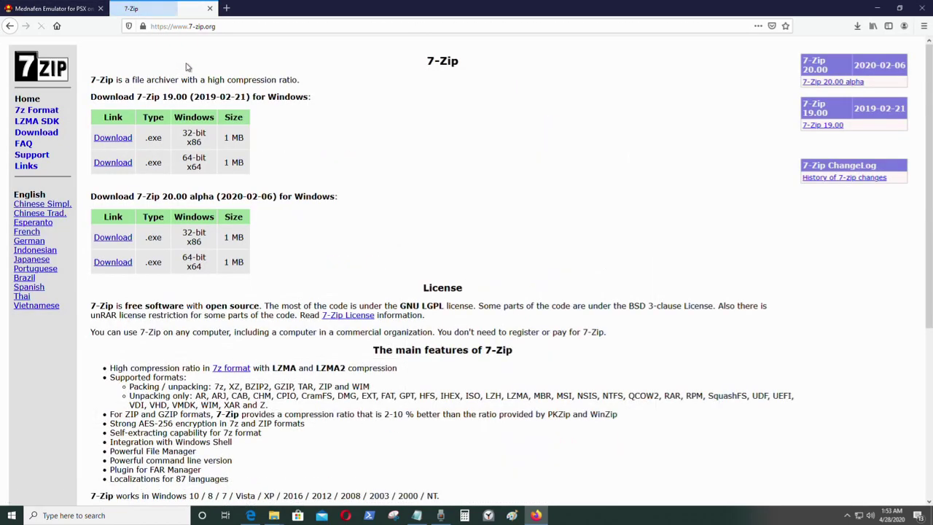
Step: Copy the 7-zip.org address and close the 7-Zip tab
{"action": "left_click", "coordinate": [230, 30]}
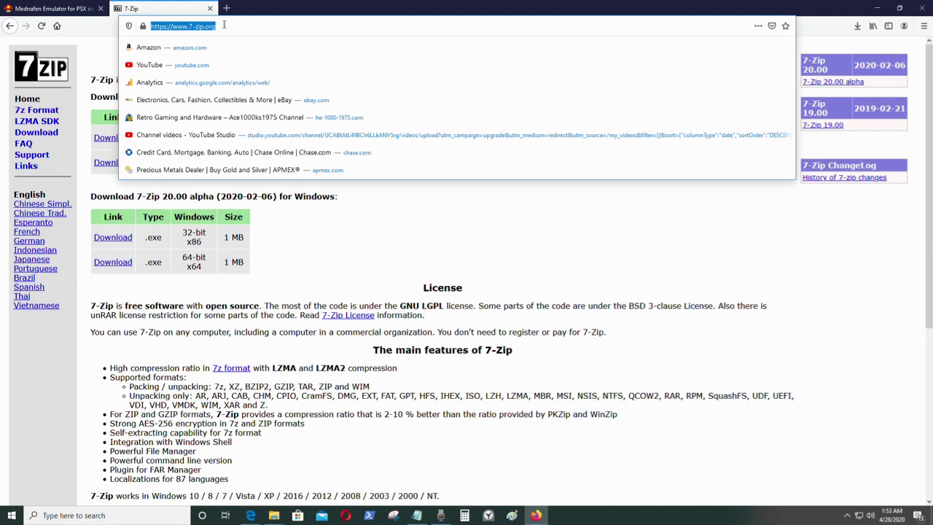
{"action": "right_click", "coordinate": [204, 26]}
{"action": "left_click", "coordinate": [224, 56]}
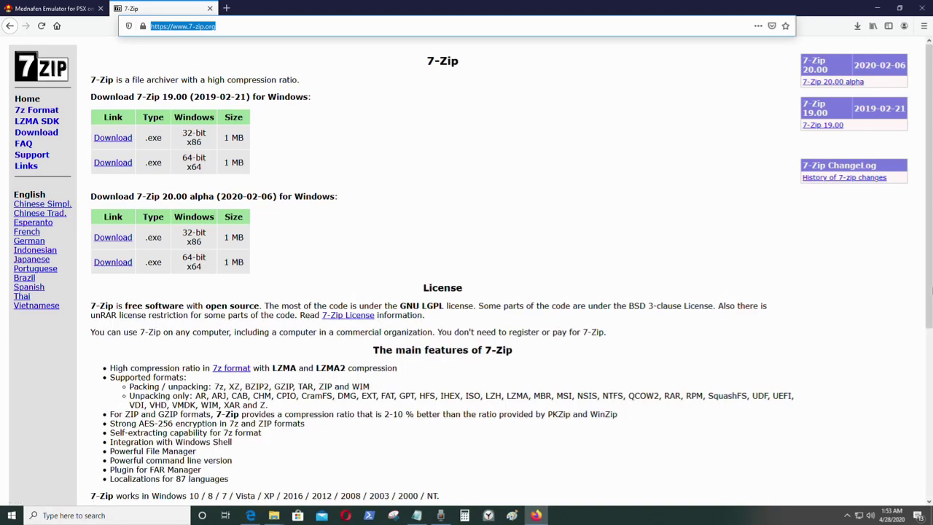
{"action": "scroll", "coordinate": [868, 269], "scroll_direction": "down", "scroll_amount": 6}
{"action": "scroll", "coordinate": [868, 271], "scroll_direction": "up", "scroll_amount": 6}
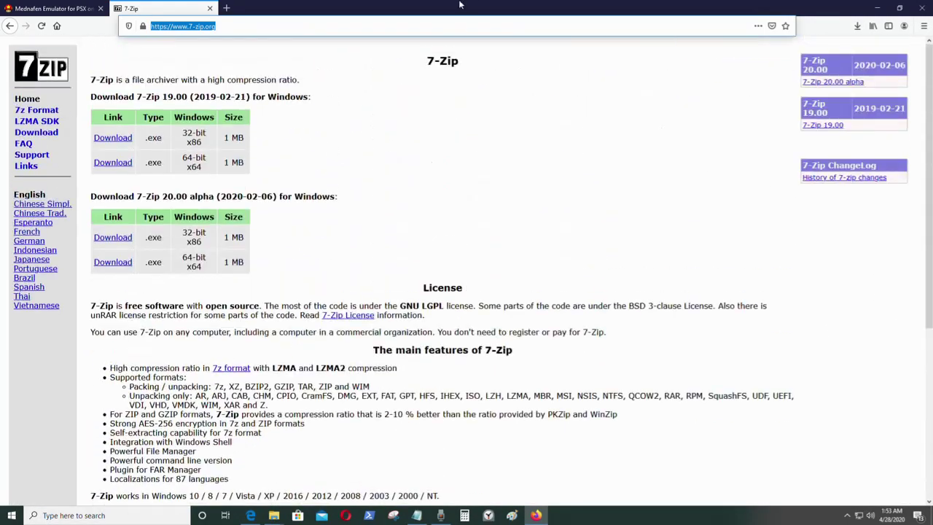
{"action": "middle_click", "coordinate": [154, 14]}
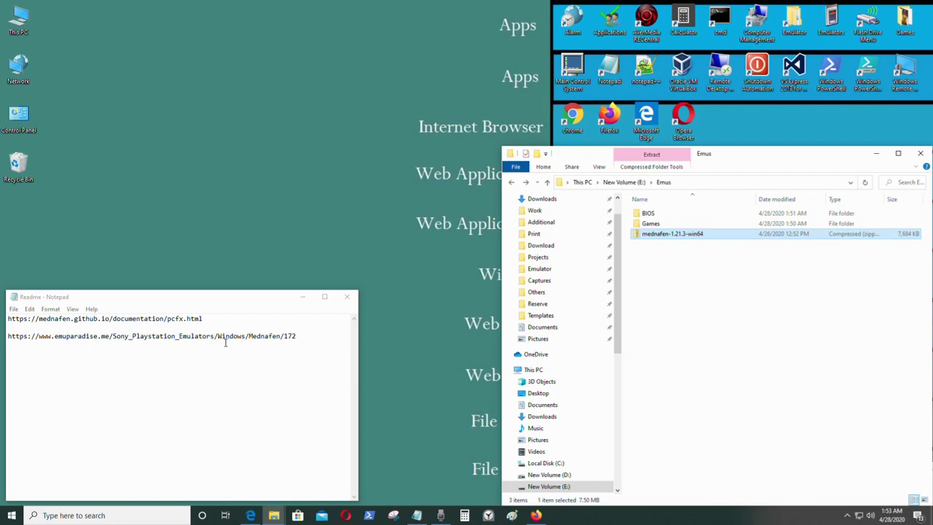
Step: Paste the 7-zip.org address on a new line in the Readme notes
{"action": "left_click", "coordinate": [315, 336]}
{"action": "key", "text": "Return"}
{"action": "key", "text": "Return"}
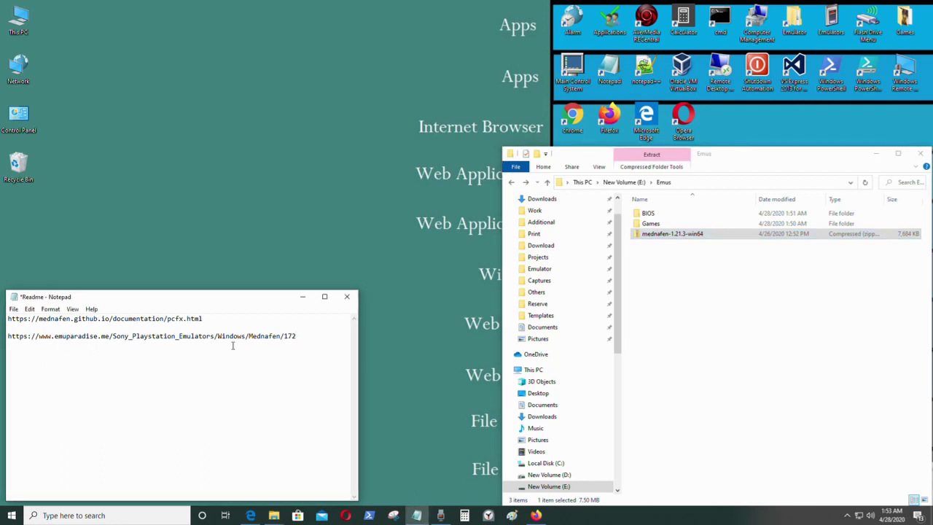
{"action": "right_click", "coordinate": [212, 353]}
{"action": "left_click", "coordinate": [244, 394]}
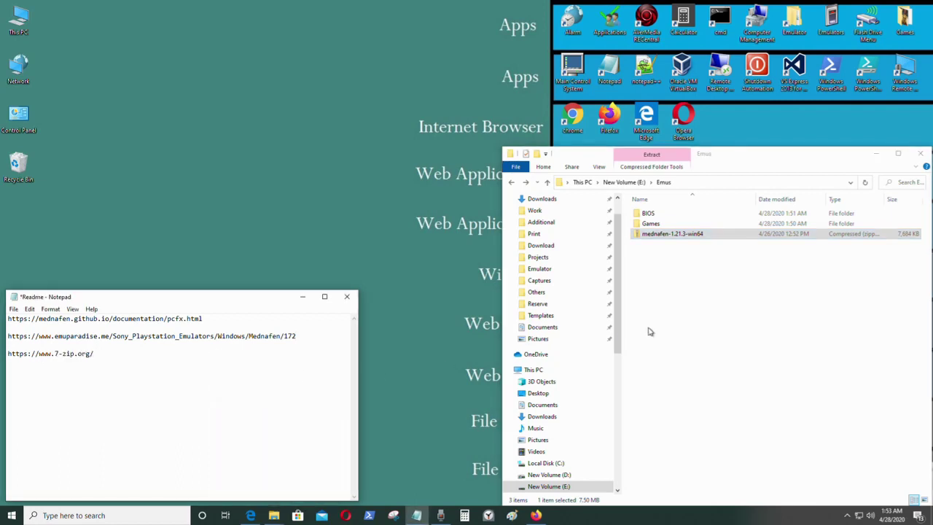
Step: Copy the E:\Emus folder path and open a second File Explorer window
{"action": "left_click_drag", "start_coordinate": [752, 159], "coordinate": [279, 157]}
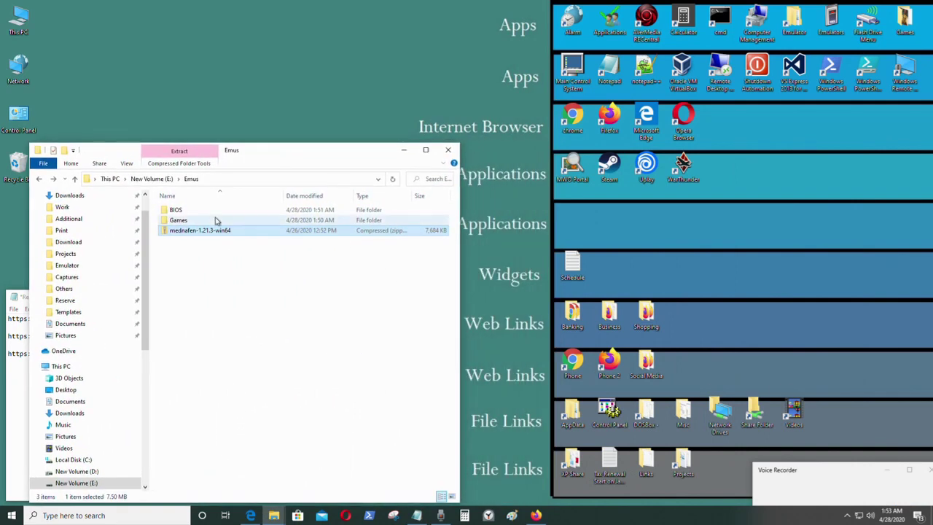
{"action": "left_click", "coordinate": [226, 303]}
{"action": "left_click", "coordinate": [152, 178]}
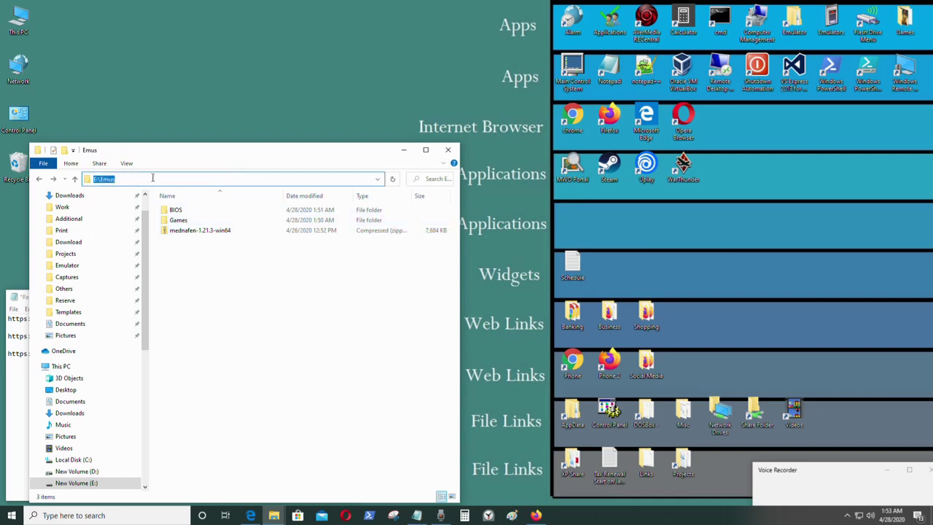
{"action": "right_click", "coordinate": [113, 180]}
{"action": "left_click", "coordinate": [146, 212]}
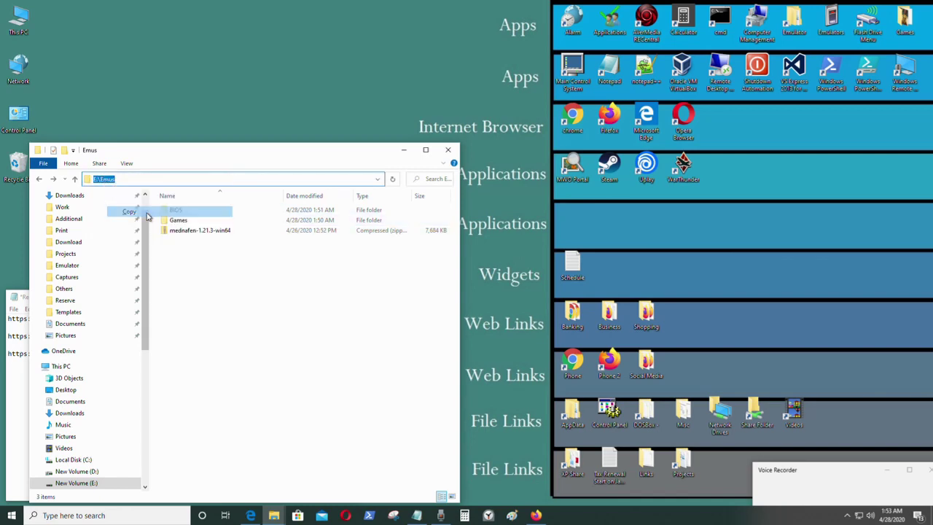
{"action": "right_click", "coordinate": [274, 515]}
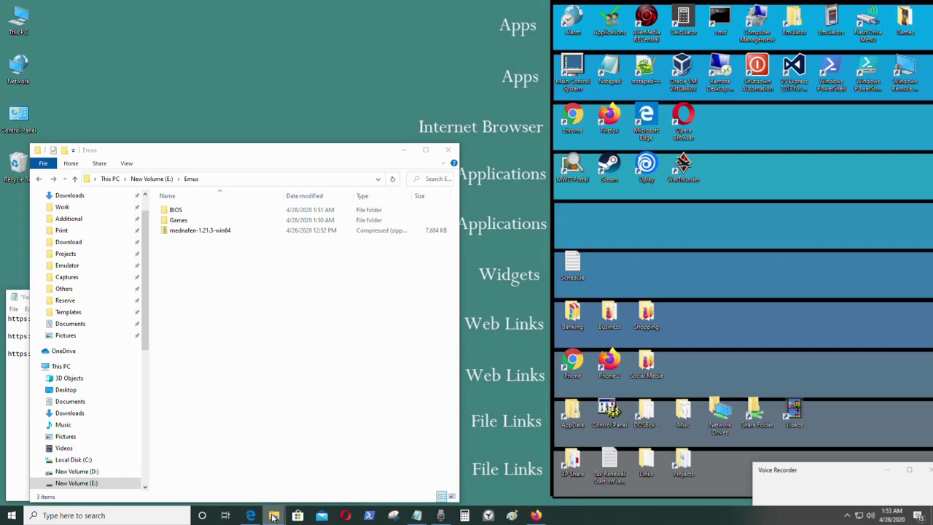
{"action": "left_click", "coordinate": [282, 465]}
Step: Point the second window to E:\Emus, create a folder named NEC PC-FX and open it
{"action": "left_click_drag", "start_coordinate": [212, 10], "coordinate": [654, 149]}
{"action": "left_click", "coordinate": [638, 176]}
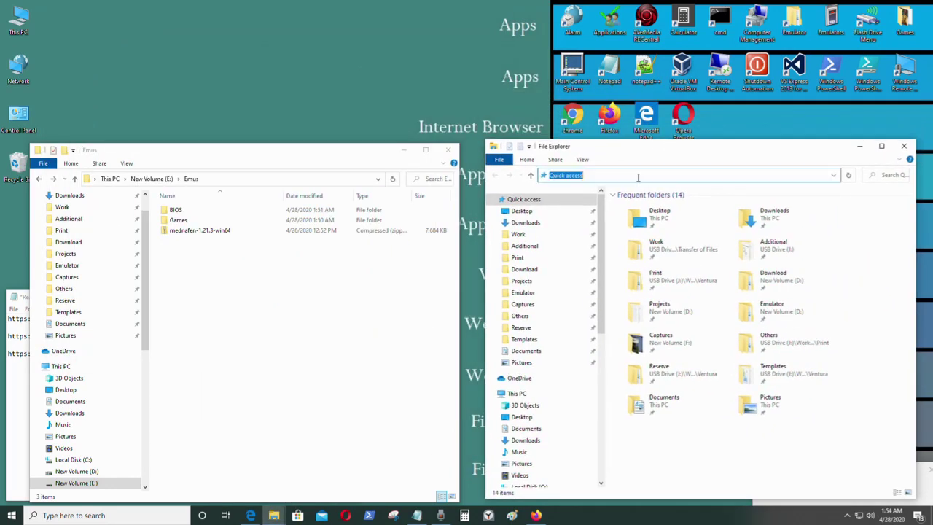
{"action": "right_click", "coordinate": [583, 176]}
{"action": "left_click", "coordinate": [619, 215]}
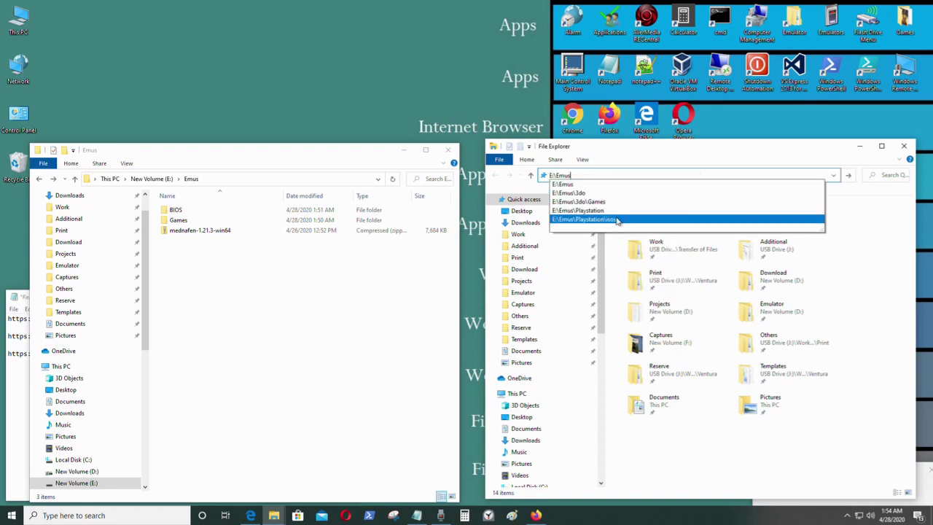
{"action": "key", "text": "Return"}
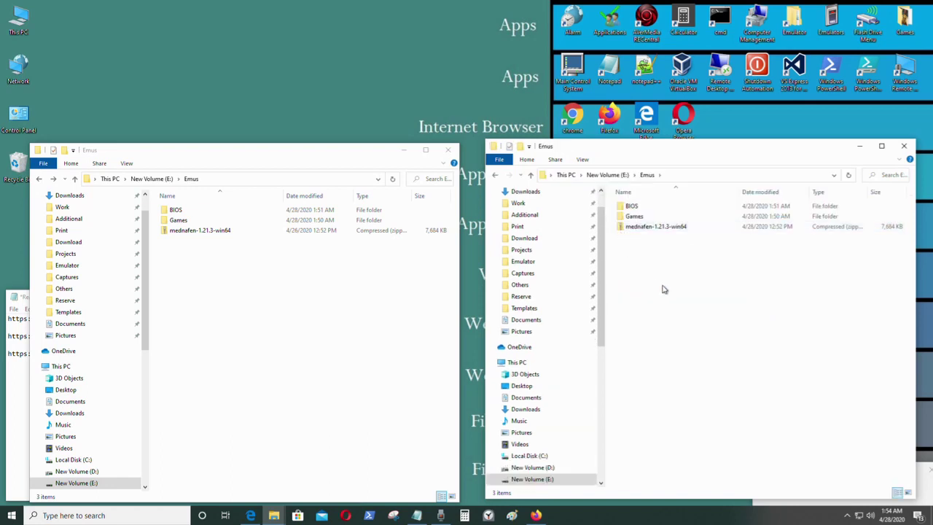
{"action": "key", "text": "ctrl+shift+n"}
{"action": "type", "text": "NEC PC-FX"}
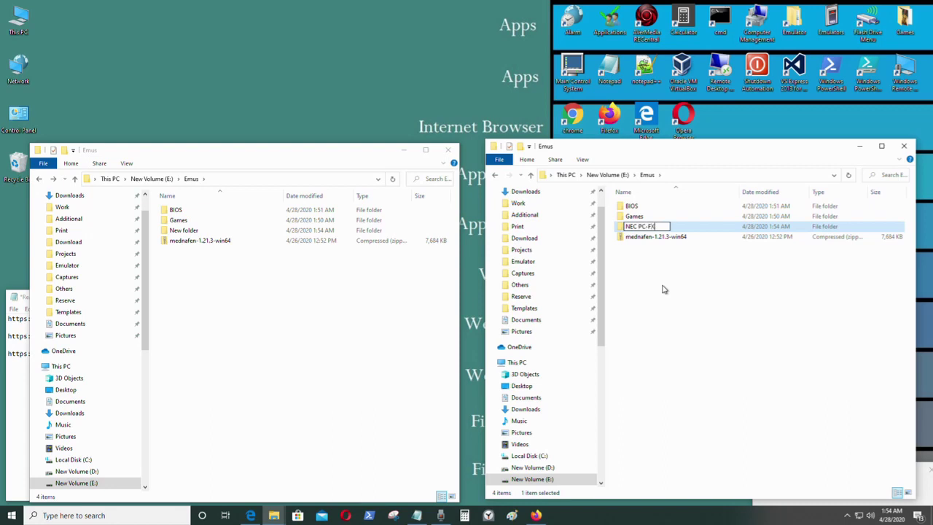
{"action": "key", "text": "Return"}
{"action": "double_click", "coordinate": [661, 227]}
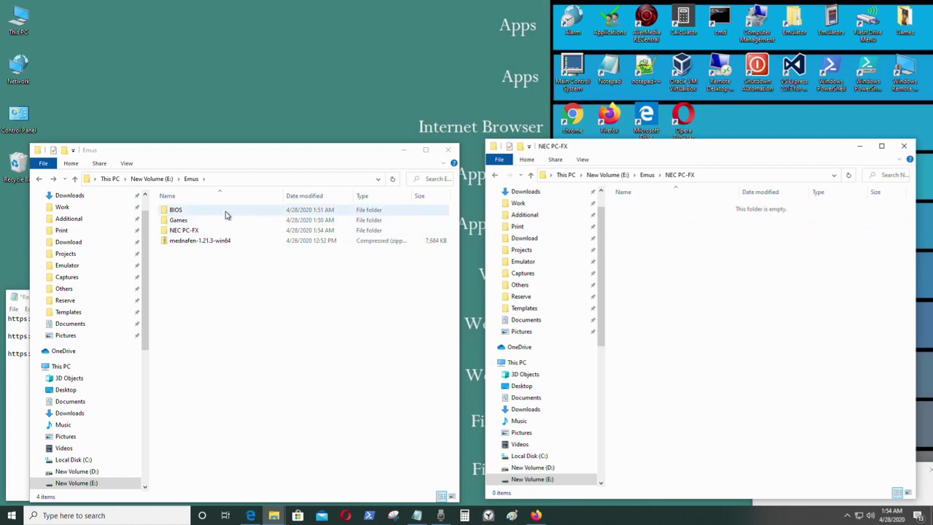
Step: Copy all files from the mednafen zip into NEC PC-FX, then delete the zip
{"action": "double_click", "coordinate": [210, 241]}
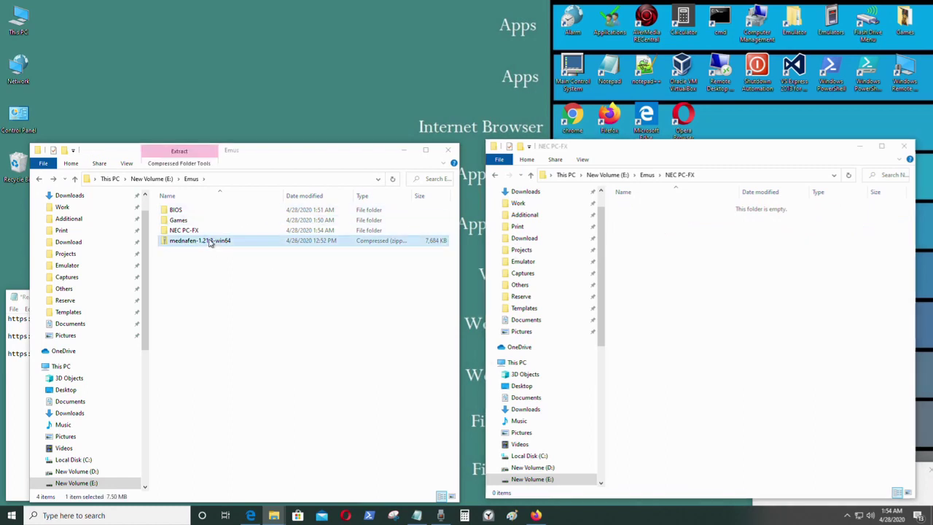
{"action": "left_click_drag", "start_coordinate": [286, 414], "coordinate": [772, 308]}
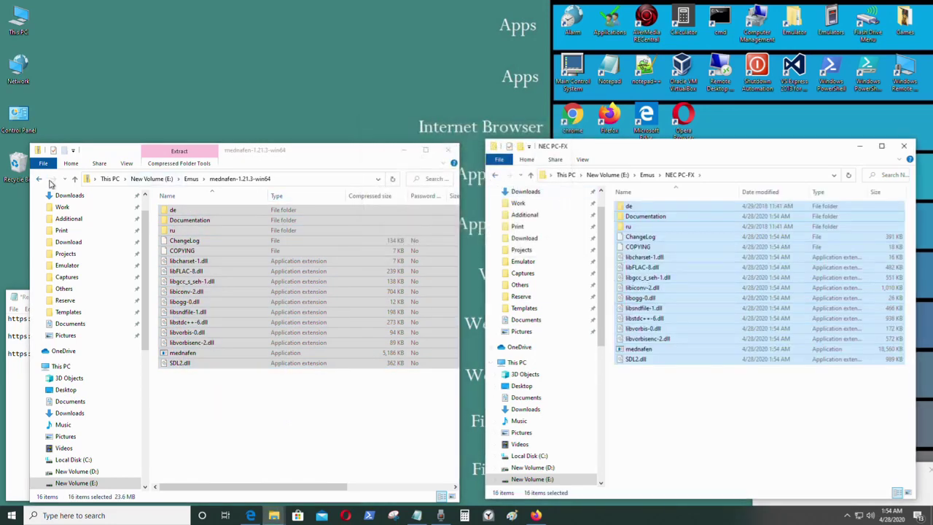
{"action": "left_click", "coordinate": [39, 179]}
{"action": "right_click", "coordinate": [172, 242]}
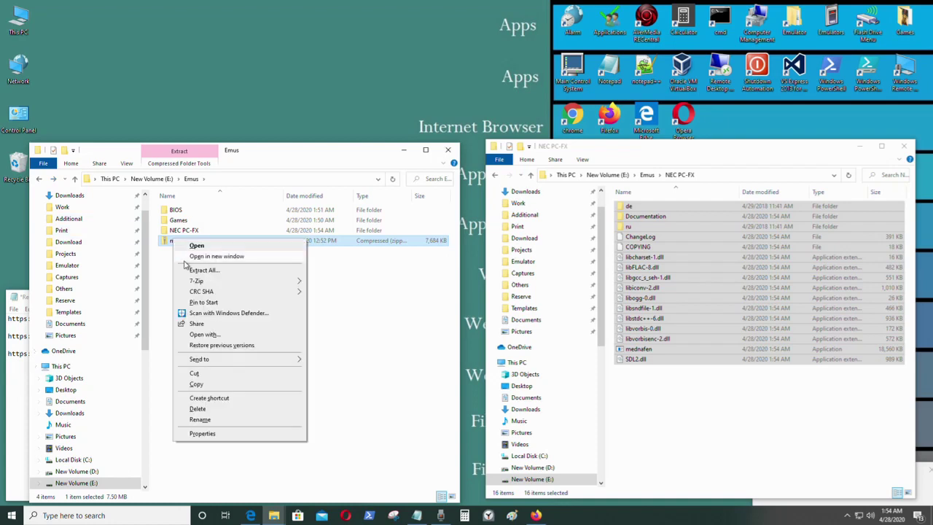
{"action": "left_click", "coordinate": [196, 411]}
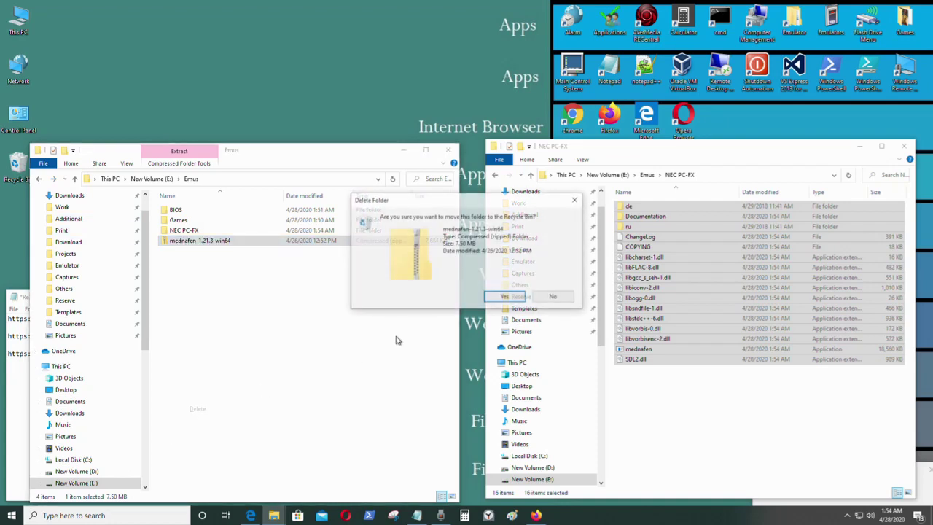
{"action": "left_click", "coordinate": [502, 299]}
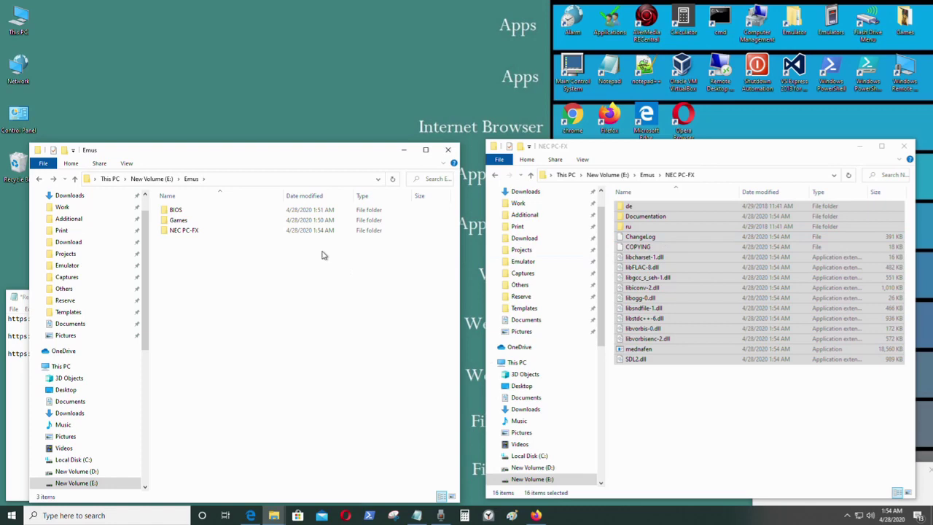
Step: Move pcfx.rom into NEC PC-FX, delete the BIOS folder, and open Games
{"action": "double_click", "coordinate": [215, 211]}
{"action": "left_click", "coordinate": [165, 213]}
{"action": "left_click_drag", "start_coordinate": [165, 213], "coordinate": [738, 429]}
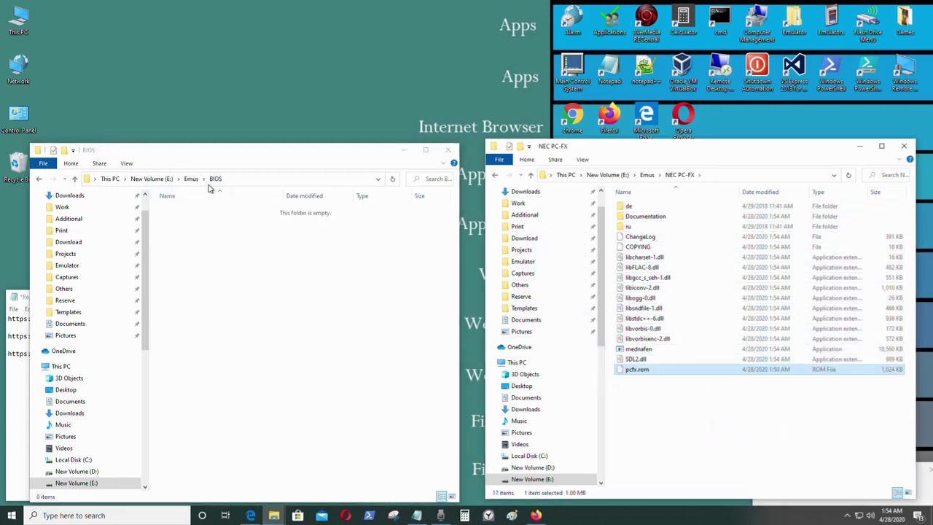
{"action": "left_click", "coordinate": [39, 179]}
{"action": "right_click", "coordinate": [188, 211]}
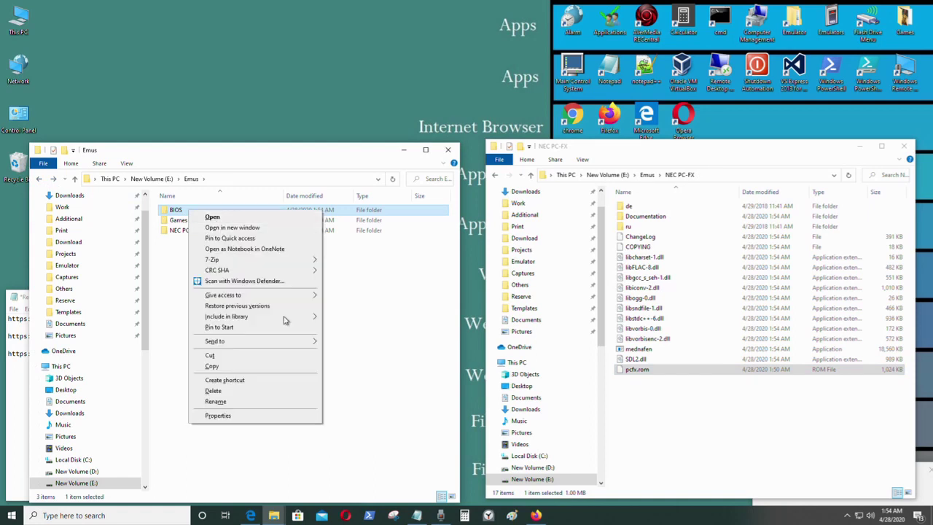
{"action": "left_click", "coordinate": [271, 394]}
{"action": "left_click", "coordinate": [506, 297]}
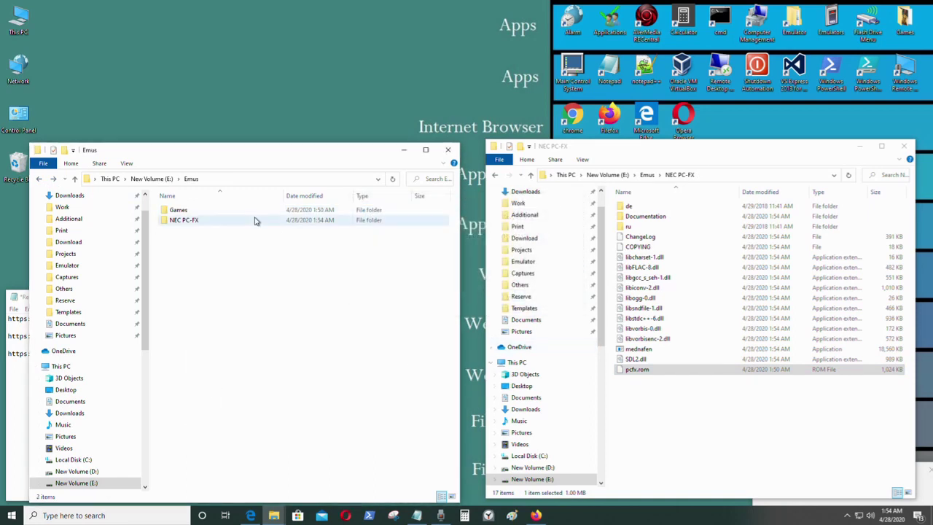
{"action": "double_click", "coordinate": [221, 212]}
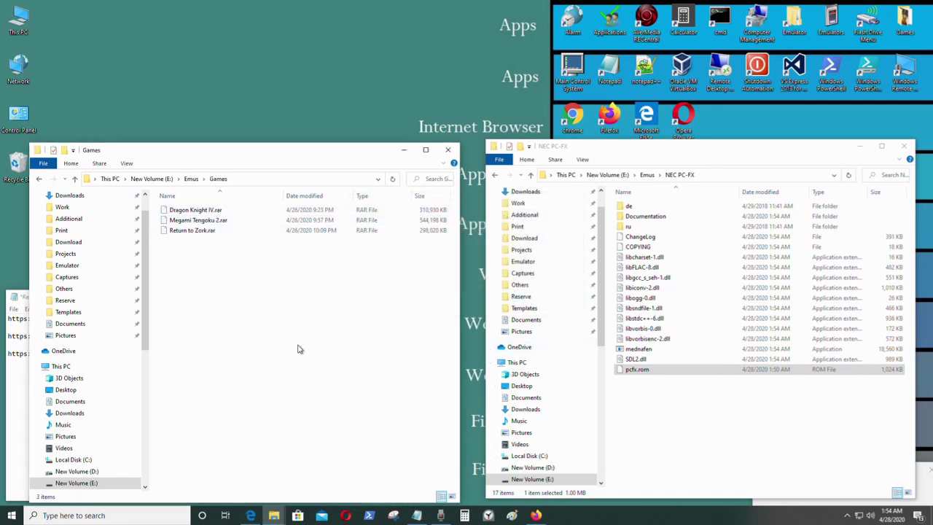
{"action": "left_click", "coordinate": [78, 516]}
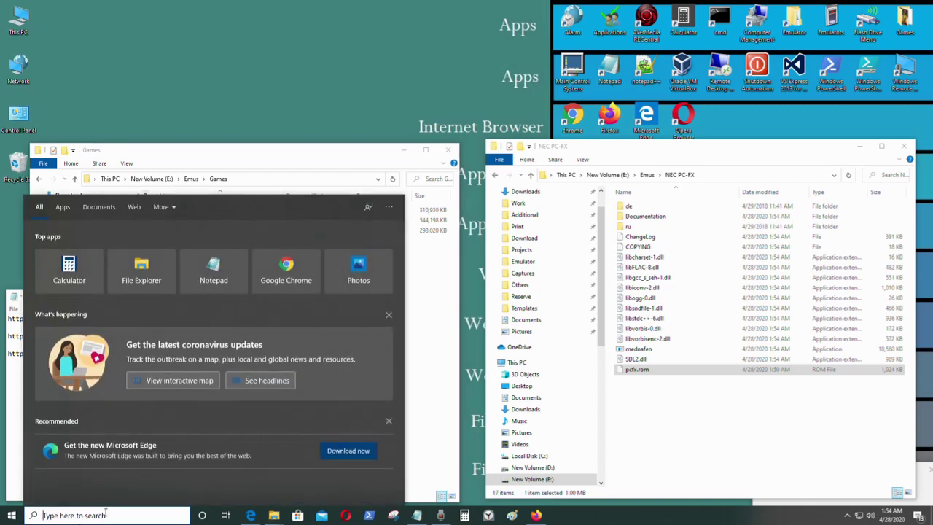
Step: Launch 7-Zip File Manager via a 7z search and navigate it to E:\Emus\Games
{"action": "type", "text": "7z"}
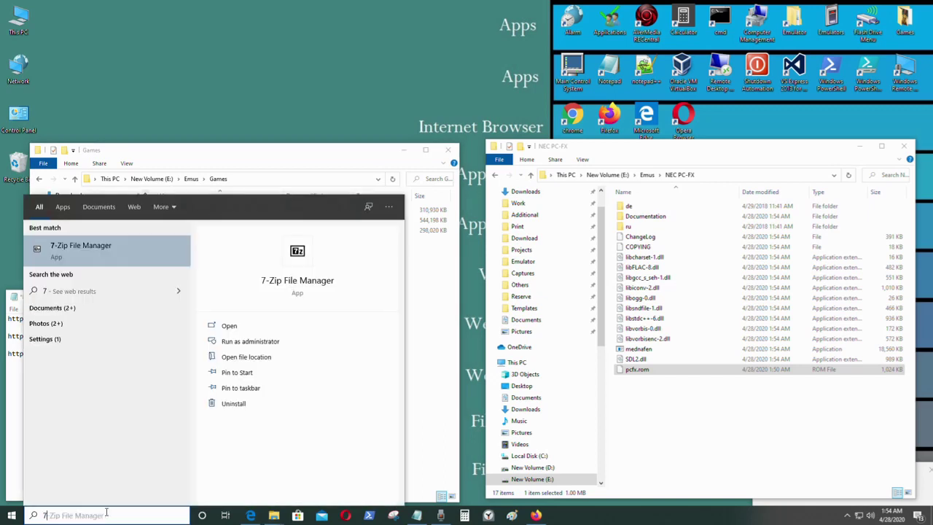
{"action": "left_click", "coordinate": [110, 250]}
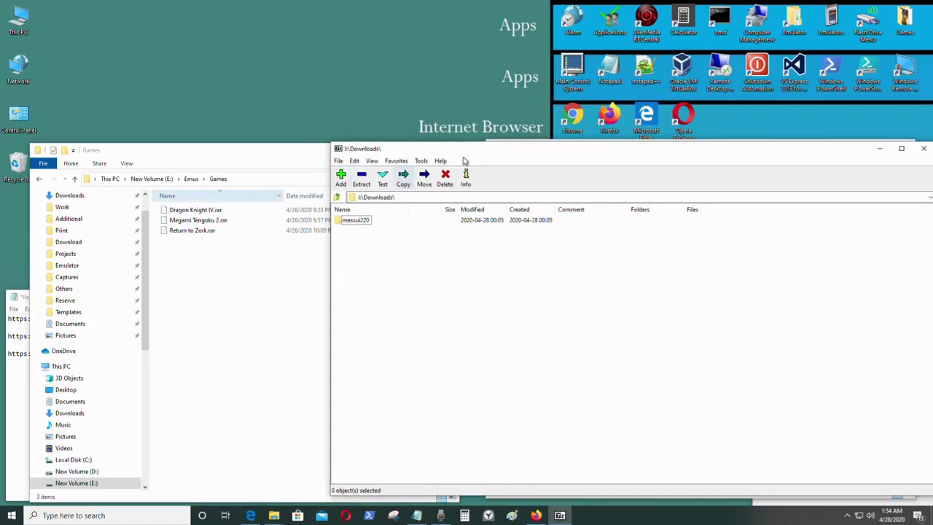
{"action": "left_click", "coordinate": [241, 180]}
{"action": "right_click", "coordinate": [122, 183]}
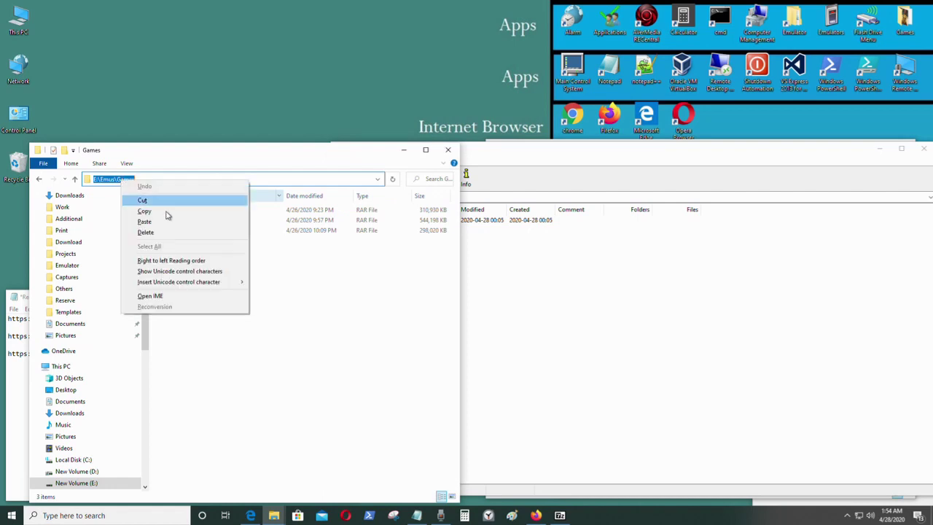
{"action": "left_click", "coordinate": [168, 219]}
{"action": "left_click", "coordinate": [527, 198]}
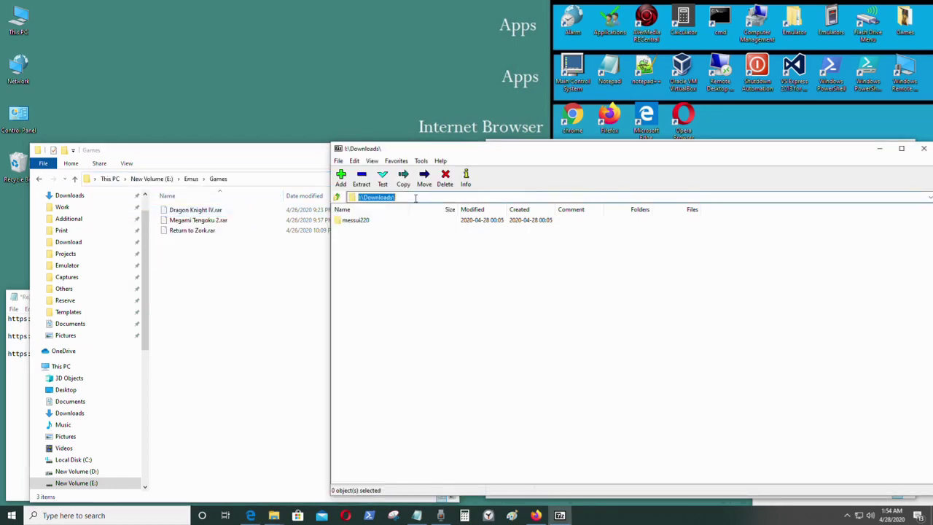
{"action": "right_click", "coordinate": [382, 198]}
{"action": "left_click", "coordinate": [414, 243]}
{"action": "key", "text": "Return"}
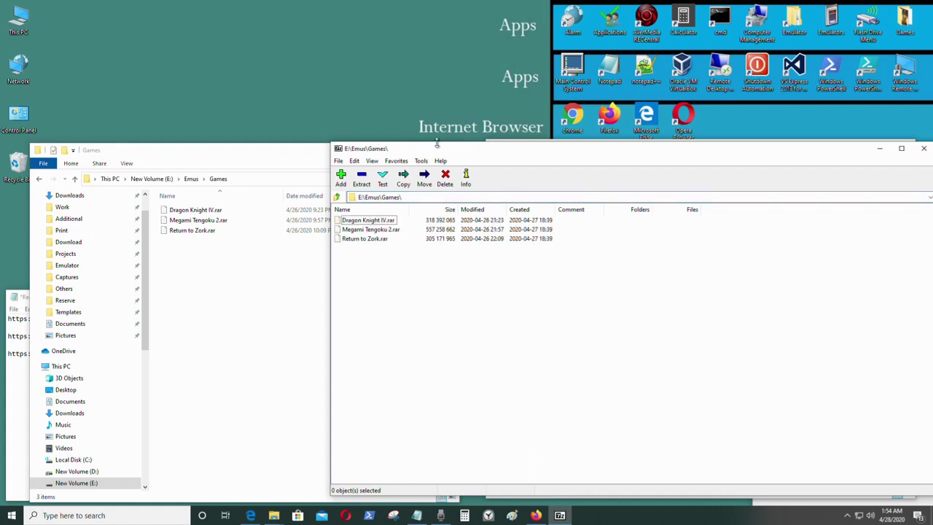
{"action": "left_click", "coordinate": [369, 220]}
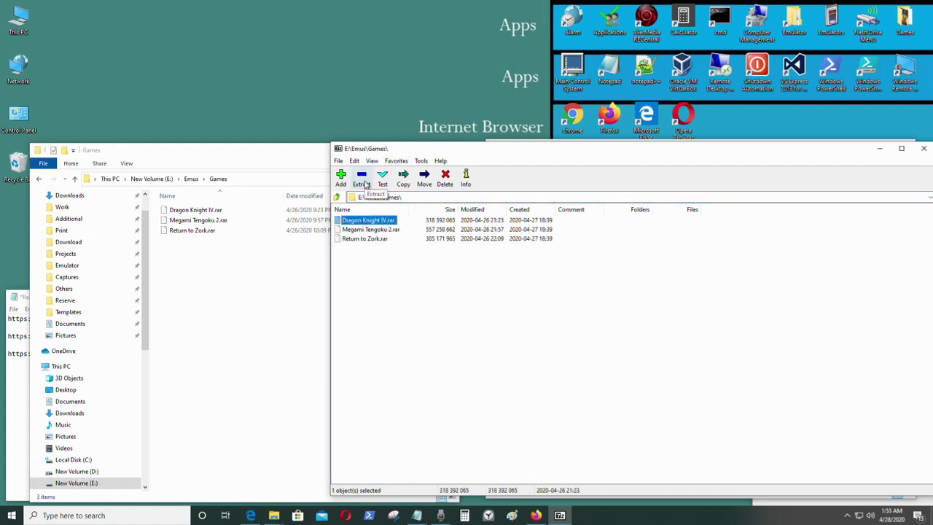
Step: Extract Dragon Knight IV.rar into its own folder in Games
{"action": "left_click_drag", "start_coordinate": [418, 280], "coordinate": [366, 220]}
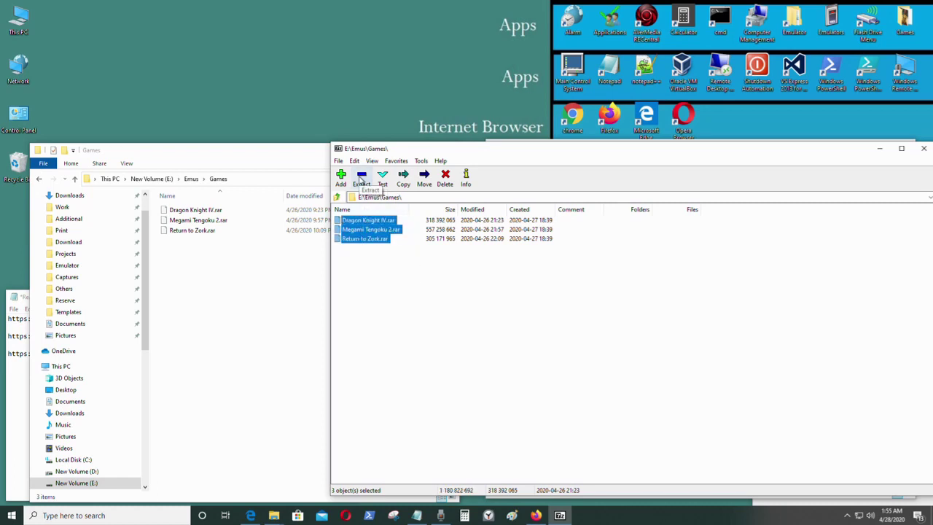
{"action": "left_click", "coordinate": [362, 179]}
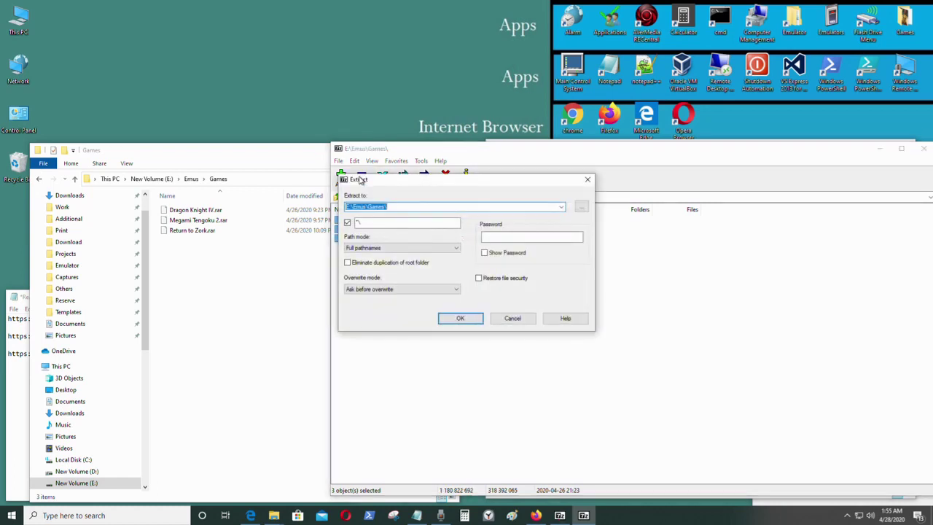
{"action": "left_click", "coordinate": [529, 318]}
{"action": "left_click", "coordinate": [406, 236]}
{"action": "left_click", "coordinate": [368, 220]}
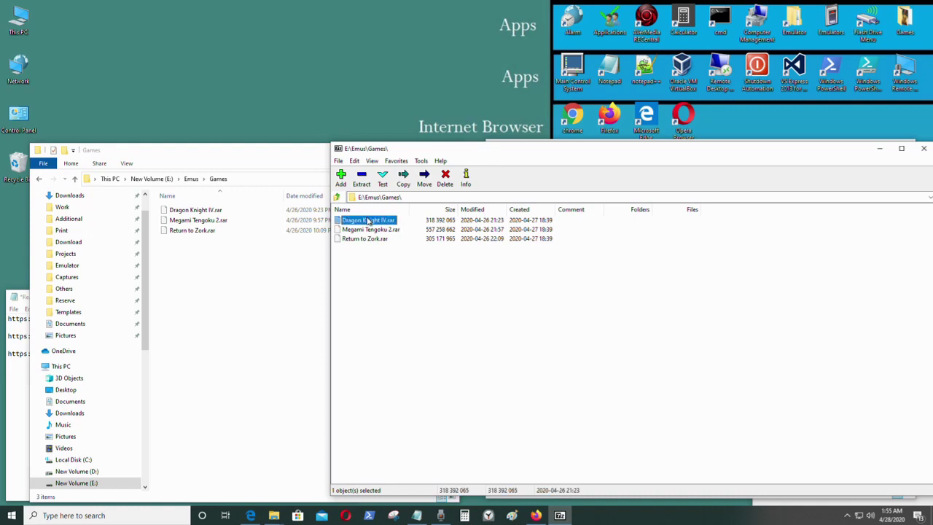
{"action": "left_click", "coordinate": [362, 177]}
{"action": "left_click", "coordinate": [463, 318]}
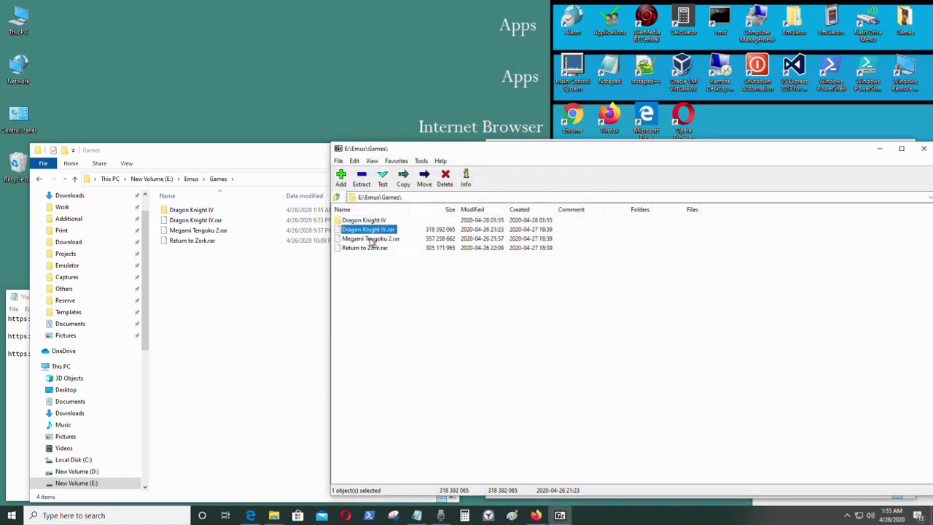
Step: Extract Megami Tengoku 2.rar and Return to Zork.rar likewise, then close 7-Zip
{"action": "left_click", "coordinate": [370, 239]}
{"action": "left_click", "coordinate": [362, 178]}
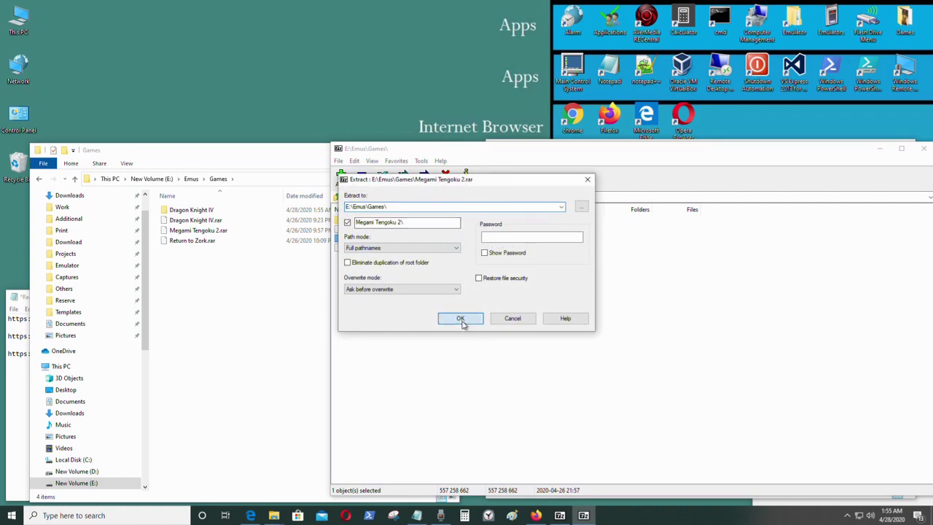
{"action": "left_click", "coordinate": [461, 319]}
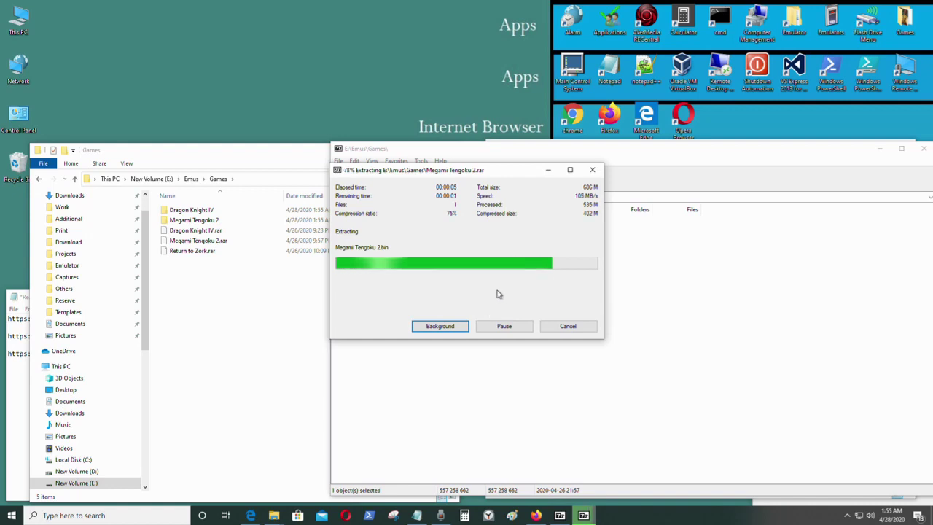
{"action": "left_click", "coordinate": [363, 259]}
{"action": "left_click", "coordinate": [365, 179]}
{"action": "left_click", "coordinate": [475, 323]}
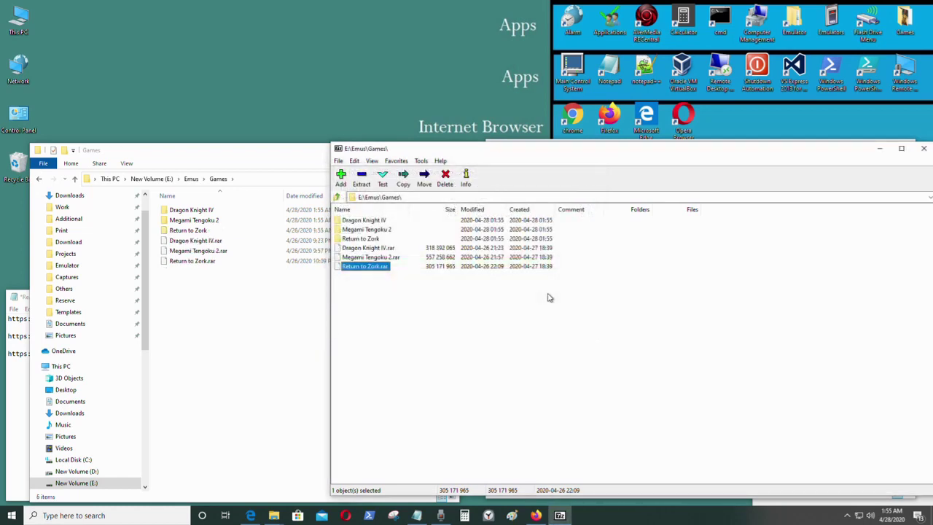
{"action": "left_click_drag", "start_coordinate": [652, 158], "coordinate": [435, 157]}
{"action": "left_click", "coordinate": [707, 148]}
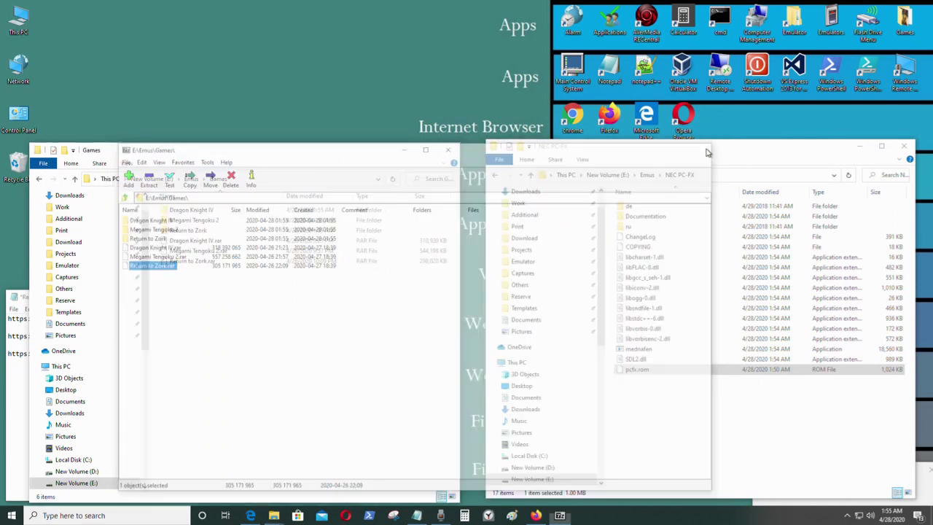
Step: Delete the three .rar game archives from E:\Emus\Games
{"action": "left_click_drag", "start_coordinate": [278, 300], "coordinate": [184, 246]}
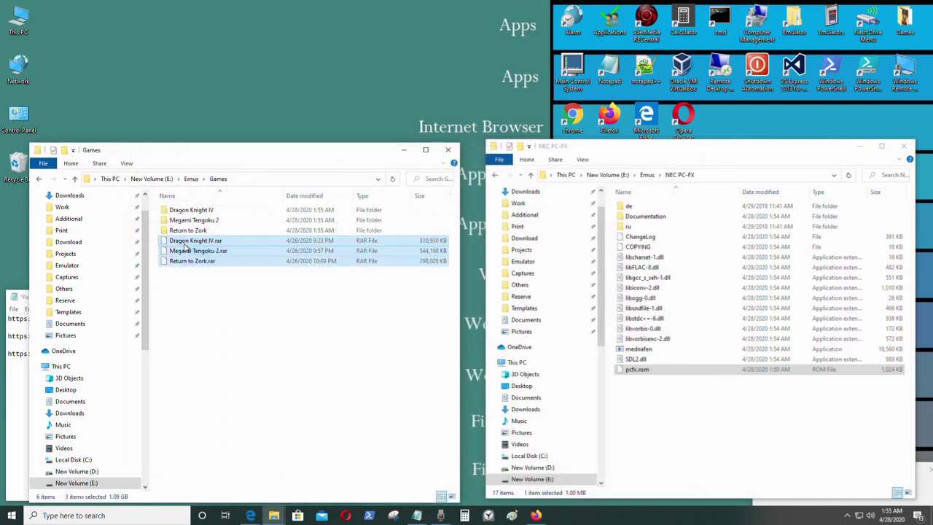
{"action": "right_click", "coordinate": [186, 248]}
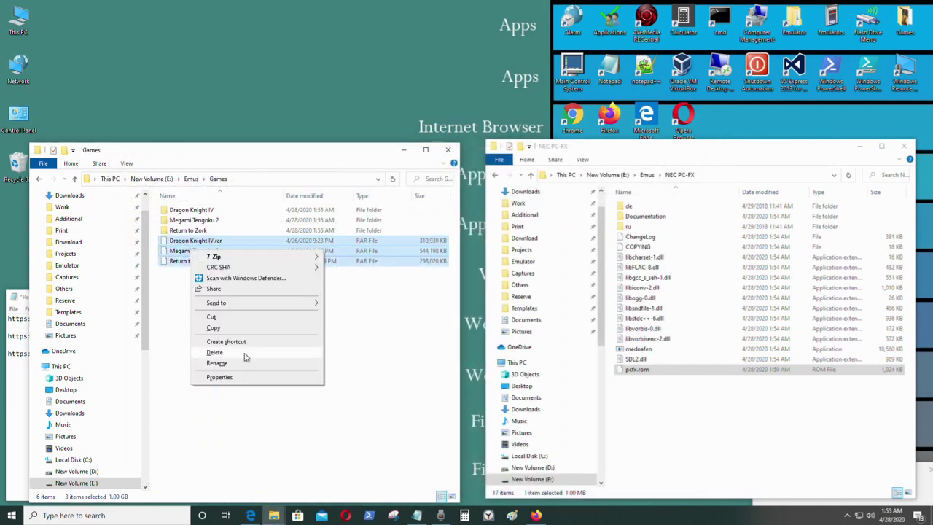
{"action": "left_click", "coordinate": [245, 353]}
{"action": "left_click", "coordinate": [503, 265]}
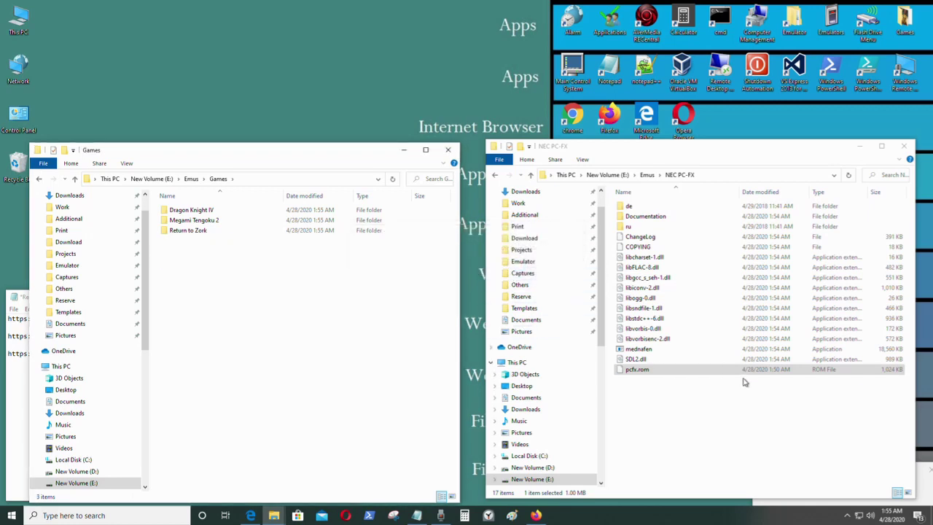
Step: Create a Games folder in NEC PC-FX and move the three game folders into it
{"action": "left_click", "coordinate": [672, 396]}
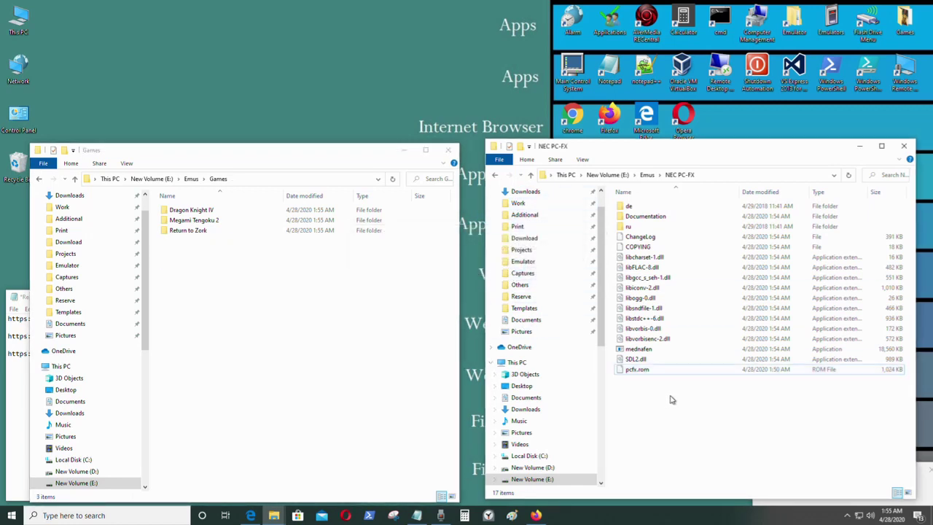
{"action": "right_click", "coordinate": [672, 406]}
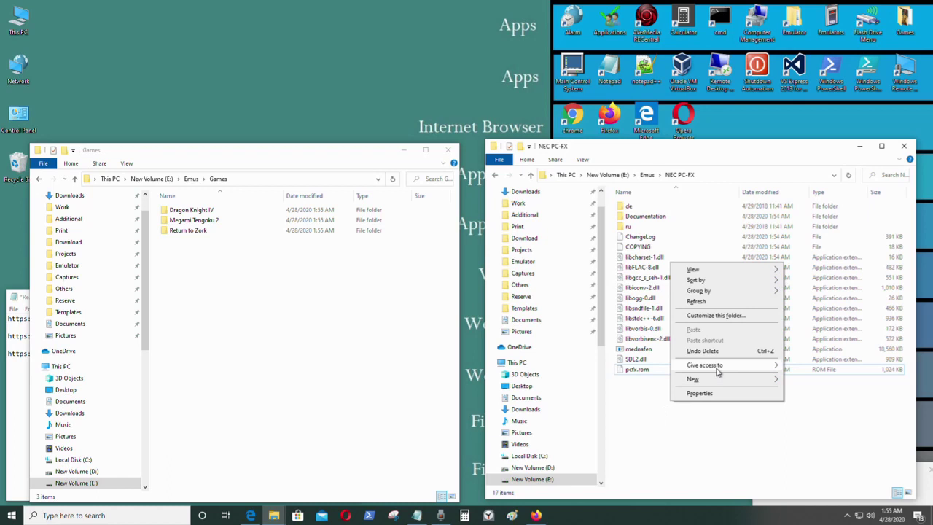
{"action": "mouse_move", "coordinate": [766, 381]}
{"action": "left_click", "coordinate": [560, 381]}
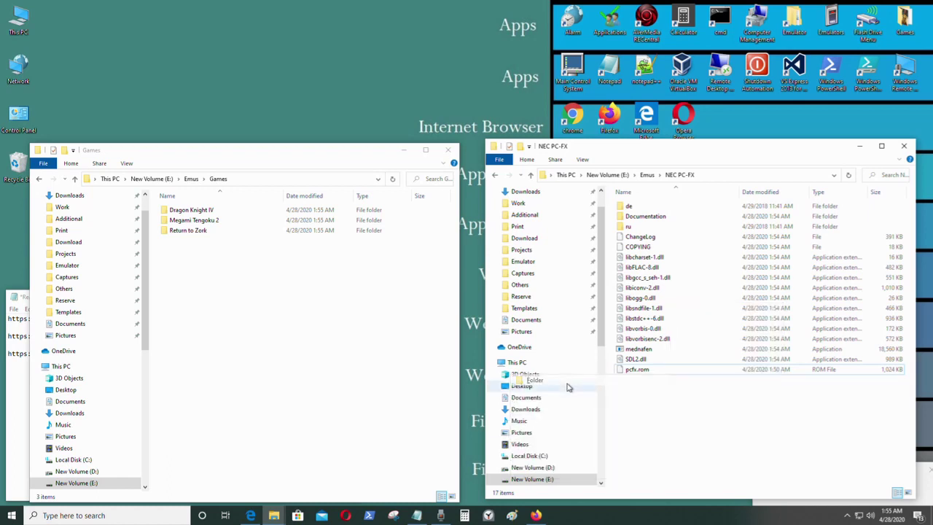
{"action": "type", "text": "Games"}
{"action": "key", "text": "Return"}
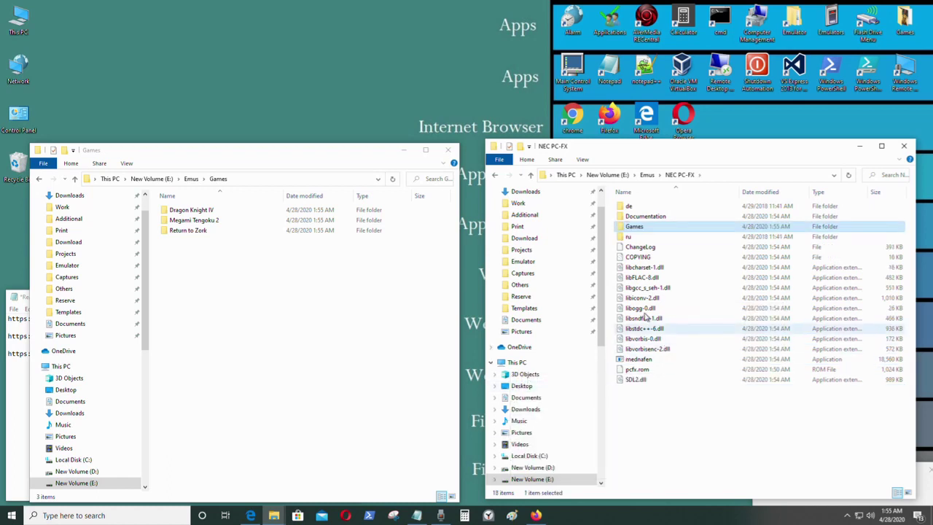
{"action": "double_click", "coordinate": [644, 227]}
{"action": "left_click_drag", "start_coordinate": [307, 286], "coordinate": [734, 292]}
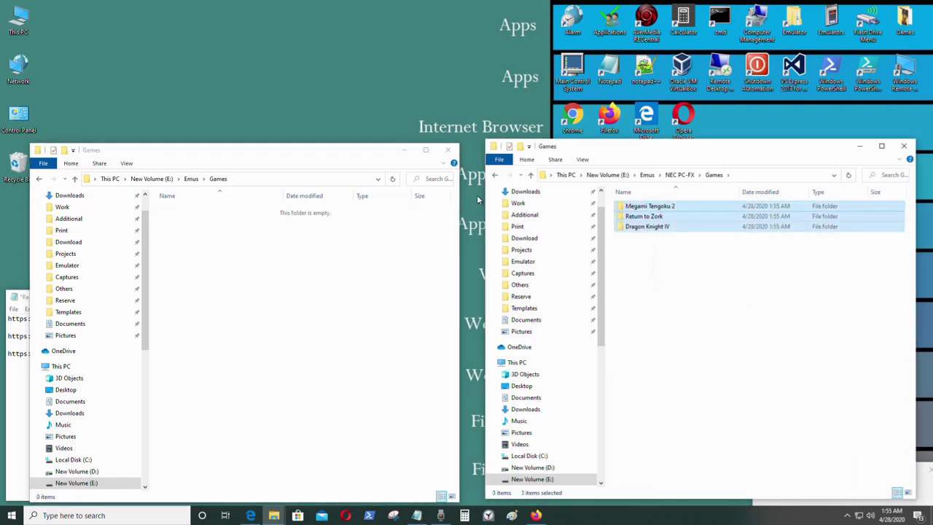
Step: Delete the old E:\Emus\Games folder, close the Emus window, and reposition the Games window
{"action": "left_click", "coordinate": [39, 179]}
{"action": "right_click", "coordinate": [196, 216]}
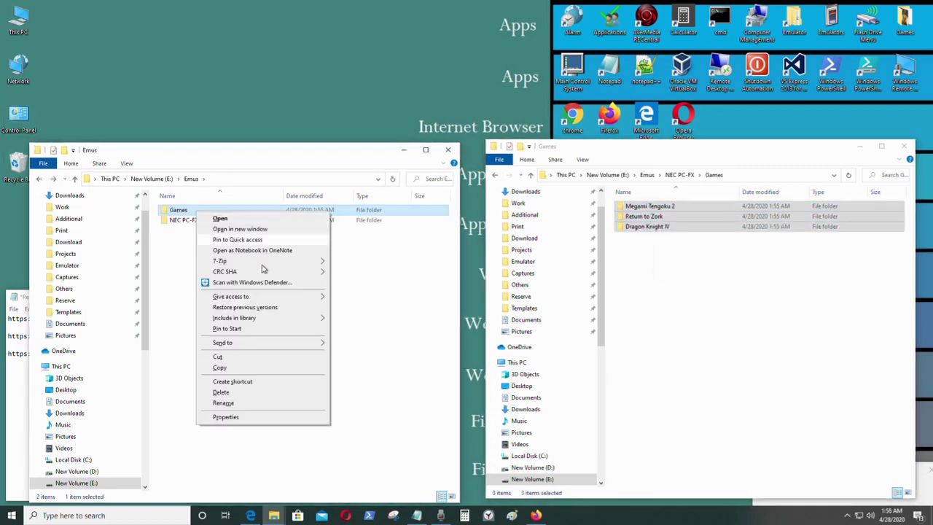
{"action": "left_click", "coordinate": [265, 400]}
{"action": "left_click", "coordinate": [490, 297]}
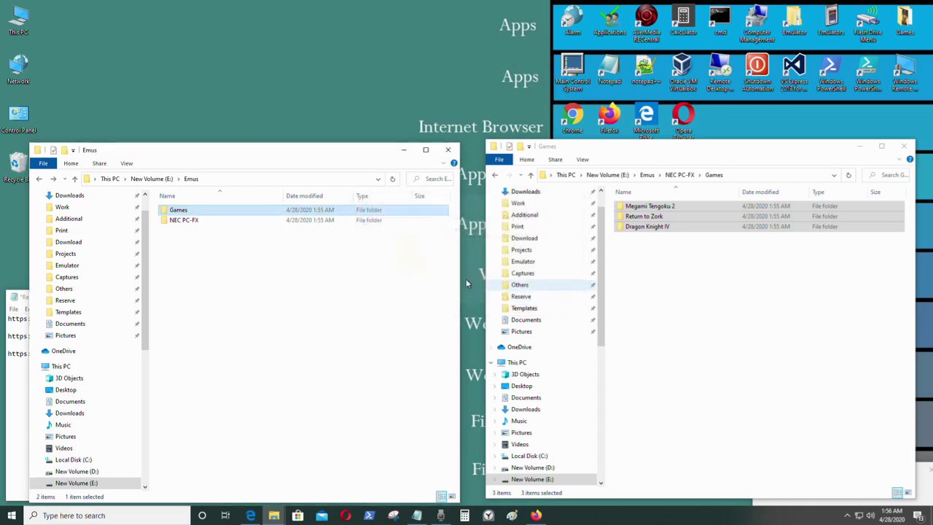
{"action": "right_click", "coordinate": [250, 212]}
{"action": "left_click", "coordinate": [297, 395]}
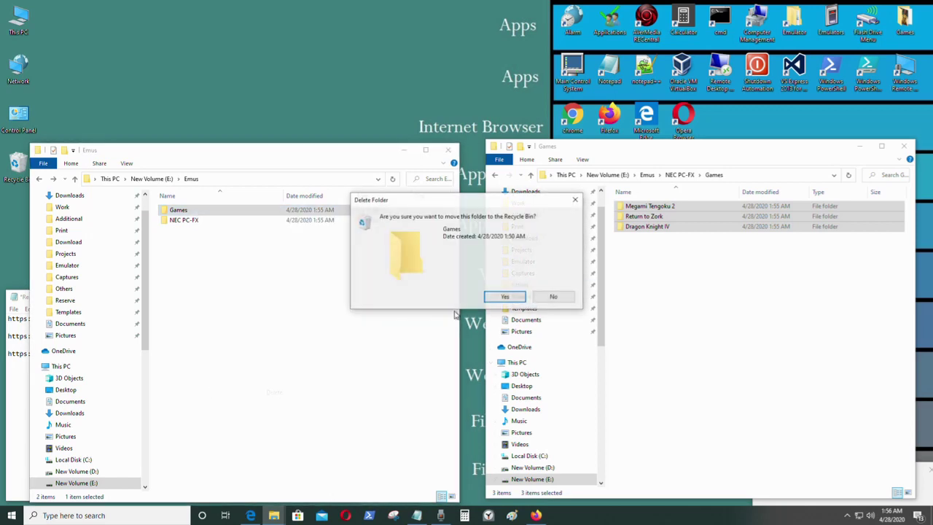
{"action": "left_click", "coordinate": [492, 297]}
{"action": "left_click", "coordinate": [447, 149]}
{"action": "left_click_drag", "start_coordinate": [652, 150], "coordinate": [151, 153]}
{"action": "left_click_drag", "start_coordinate": [89, 173], "coordinate": [158, 155]}
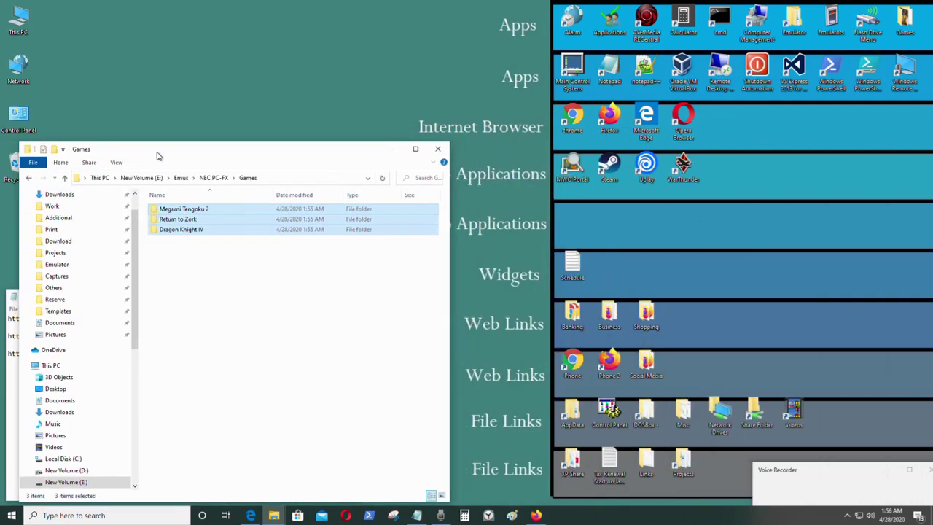
Step: Check the Dragon Knight IV folder and copy the NEC PC-FX\Games folder path
{"action": "left_click", "coordinate": [28, 178]}
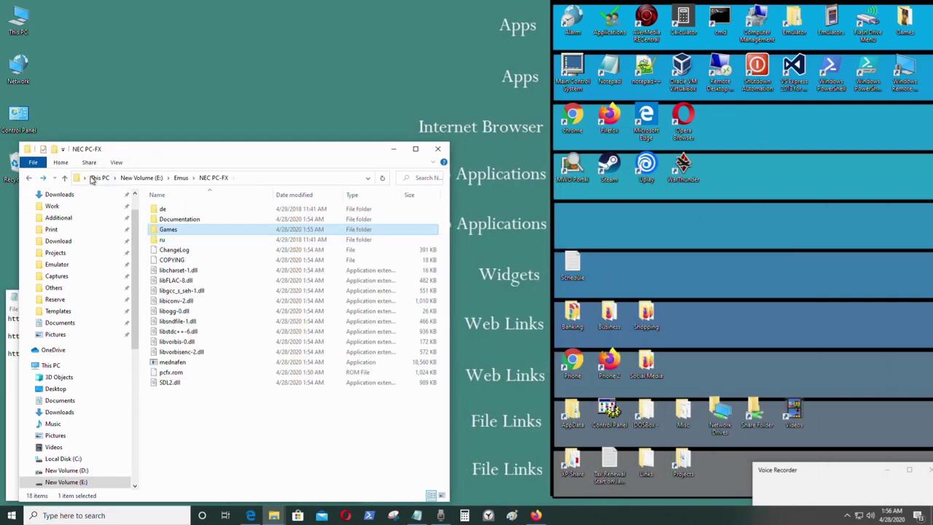
{"action": "left_click", "coordinate": [46, 179]}
{"action": "double_click", "coordinate": [186, 209]}
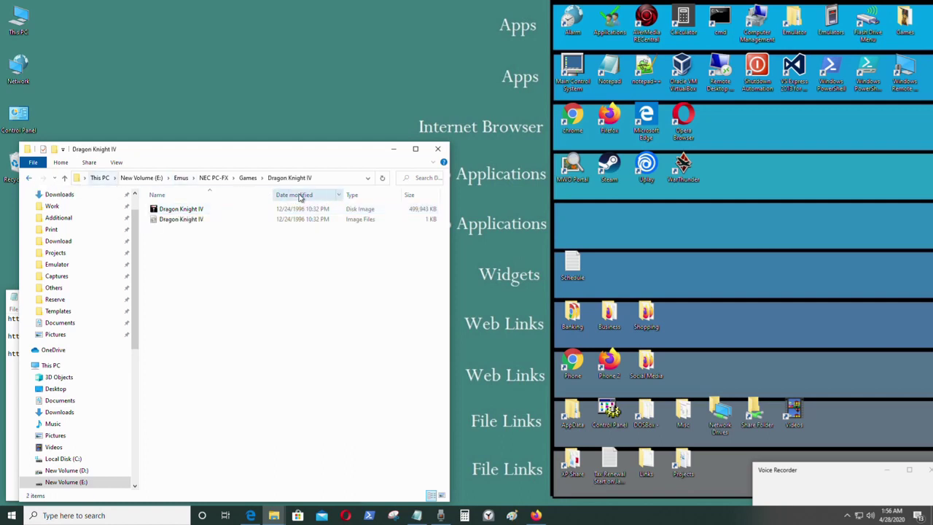
{"action": "left_click", "coordinate": [29, 178]}
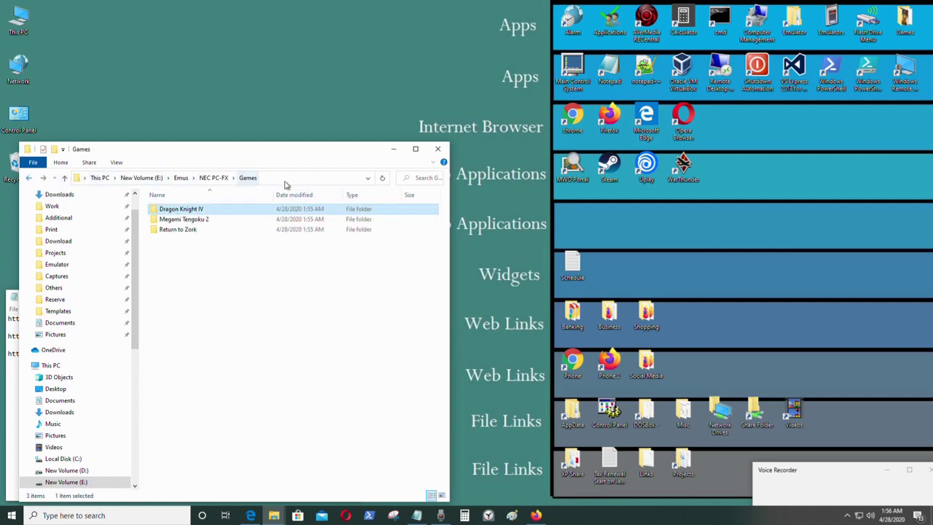
{"action": "left_click", "coordinate": [282, 179]}
{"action": "right_click", "coordinate": [119, 178]}
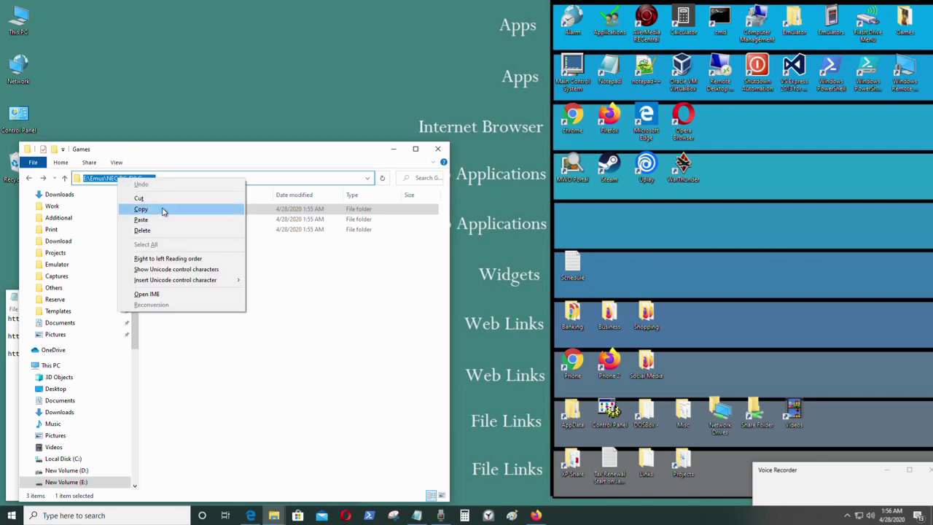
{"action": "left_click", "coordinate": [164, 212]}
Step: Open a new Explorer window at the Games path on the right, with NEC PC-FX on the left
{"action": "right_click", "coordinate": [274, 515]}
{"action": "left_click", "coordinate": [275, 465]}
{"action": "left_click", "coordinate": [137, 39]}
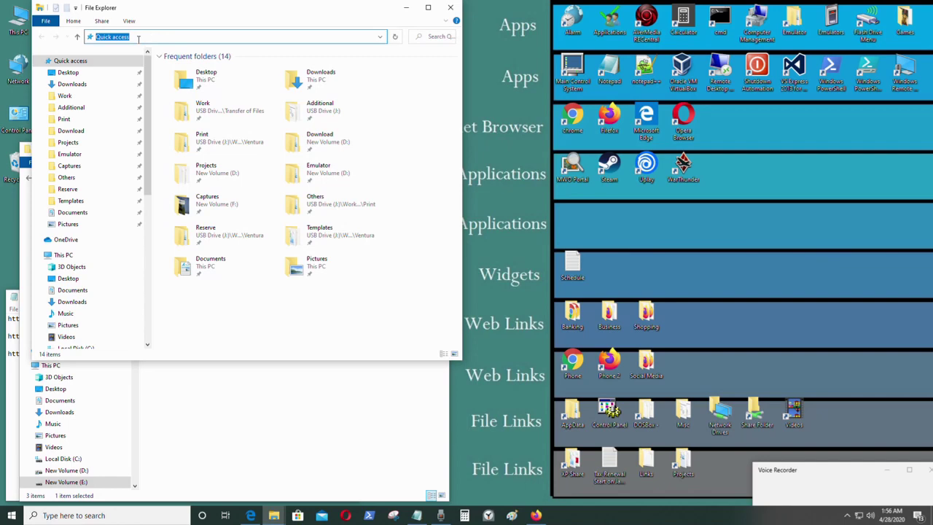
{"action": "right_click", "coordinate": [114, 38]}
{"action": "left_click", "coordinate": [156, 75]}
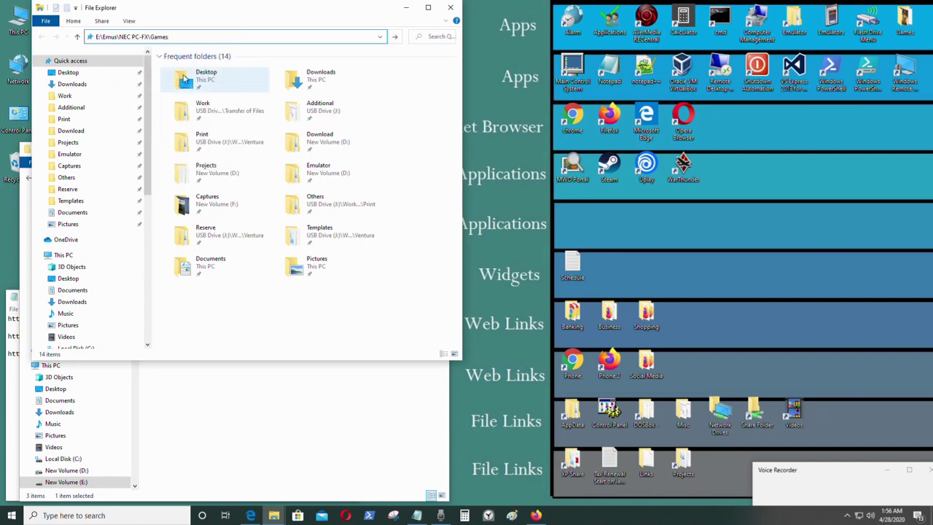
{"action": "key", "text": "Return"}
{"action": "left_click_drag", "start_coordinate": [178, 22], "coordinate": [599, 168]}
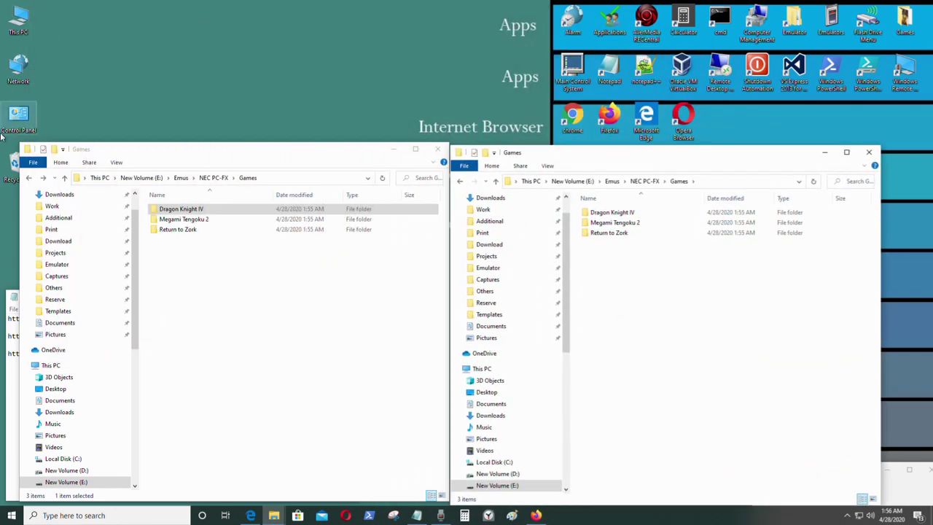
{"action": "left_click", "coordinate": [29, 178]}
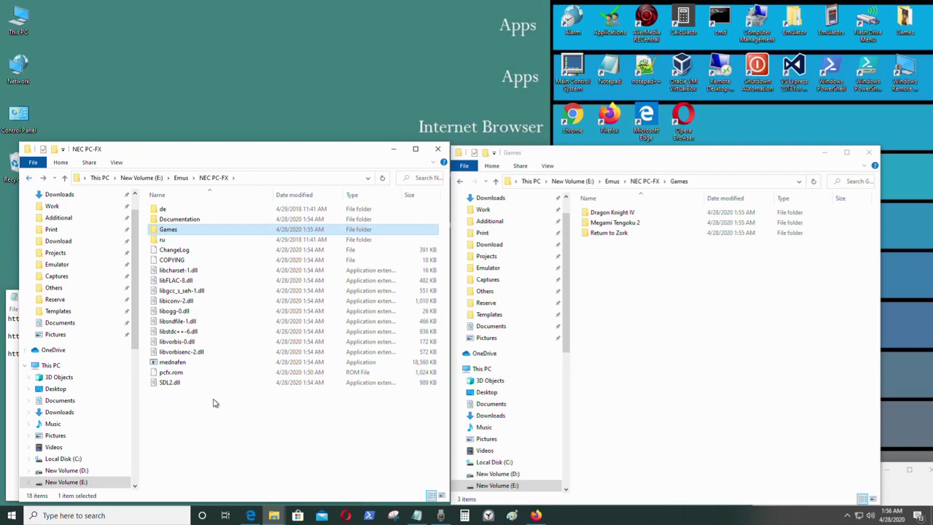
Step: Drag the Dragon Knight IV .cue file onto mednafen.exe to boot the game
{"action": "left_click", "coordinate": [219, 363]}
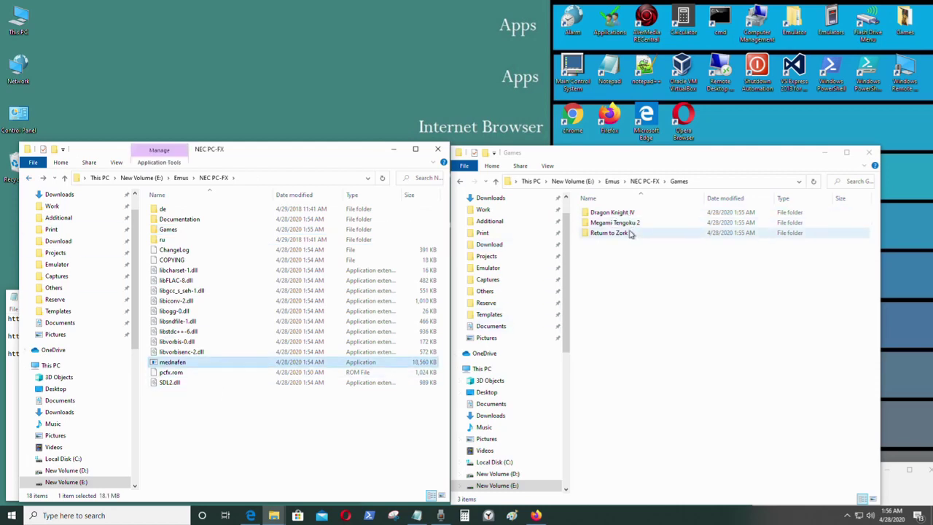
{"action": "double_click", "coordinate": [611, 213]}
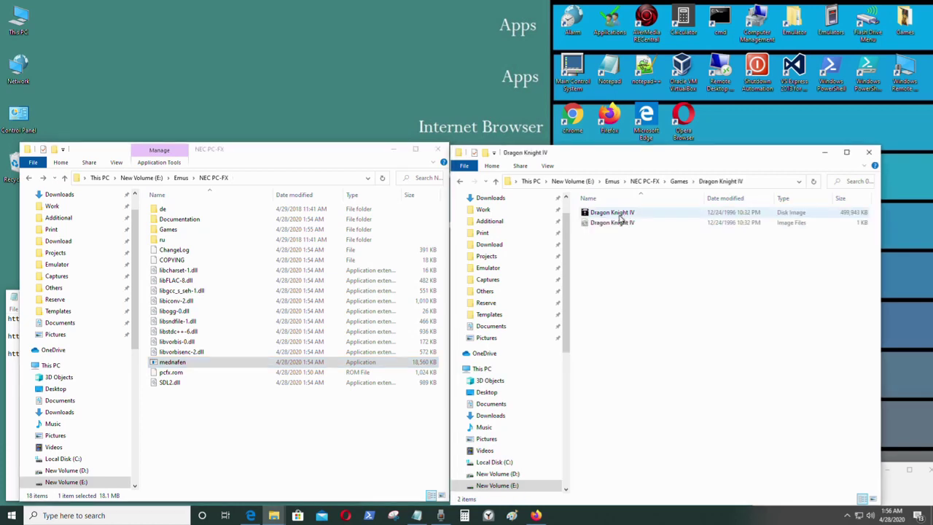
{"action": "left_click", "coordinate": [613, 223]}
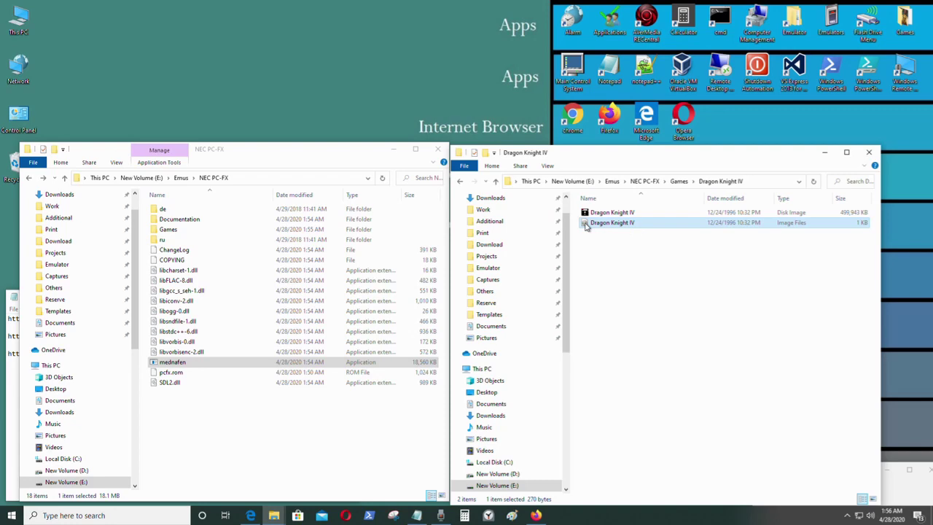
{"action": "left_click_drag", "start_coordinate": [584, 227], "coordinate": [203, 367]}
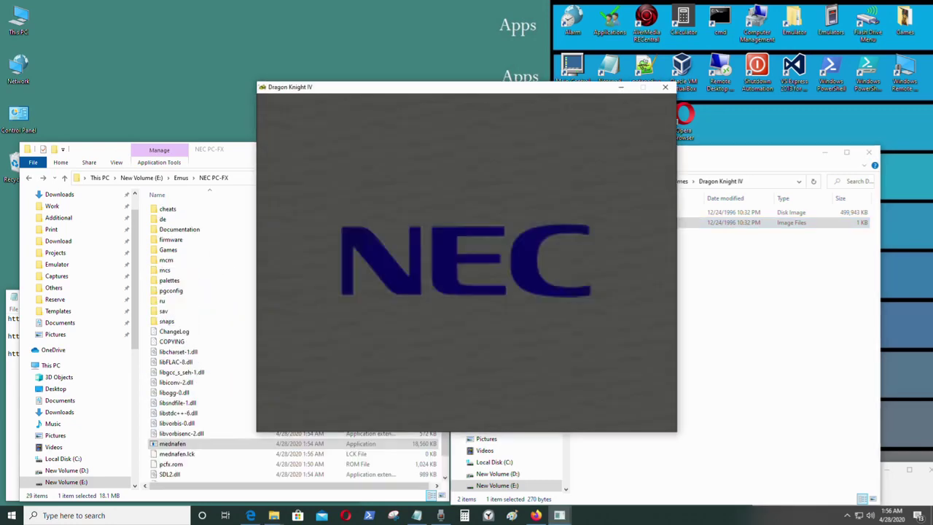